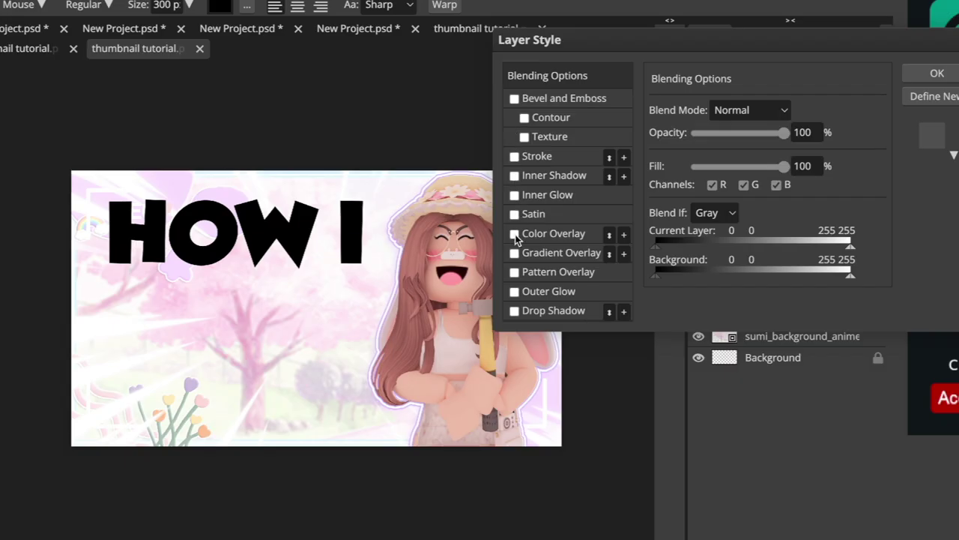
Step: Enable Color Overlay plus Bevel and Emboss with Contour in the layer style of the "HOW I" text
click(514, 234)
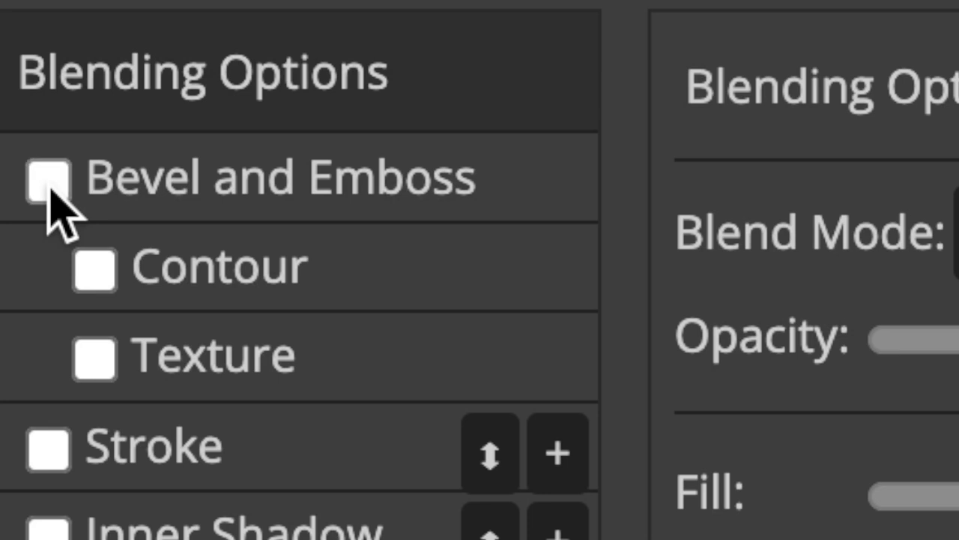
click(514, 100)
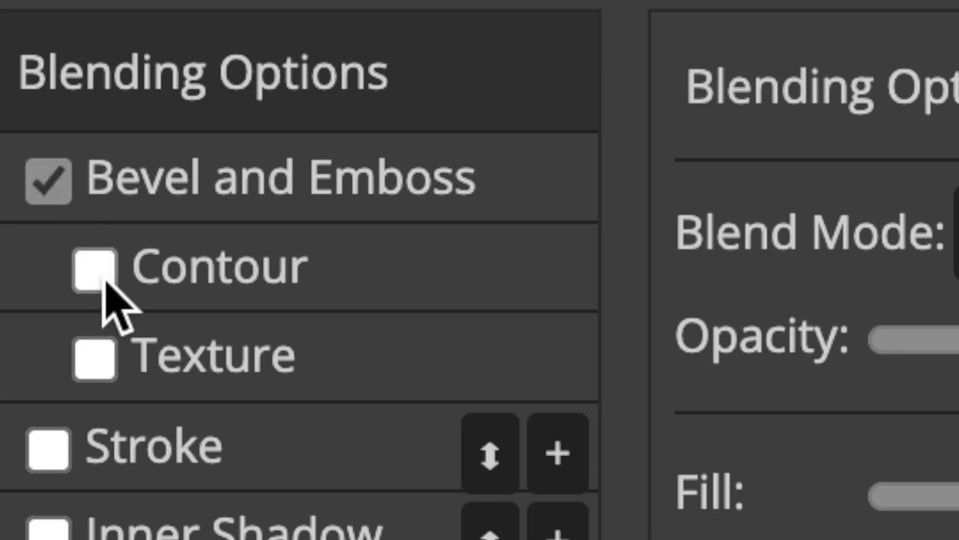
click(99, 272)
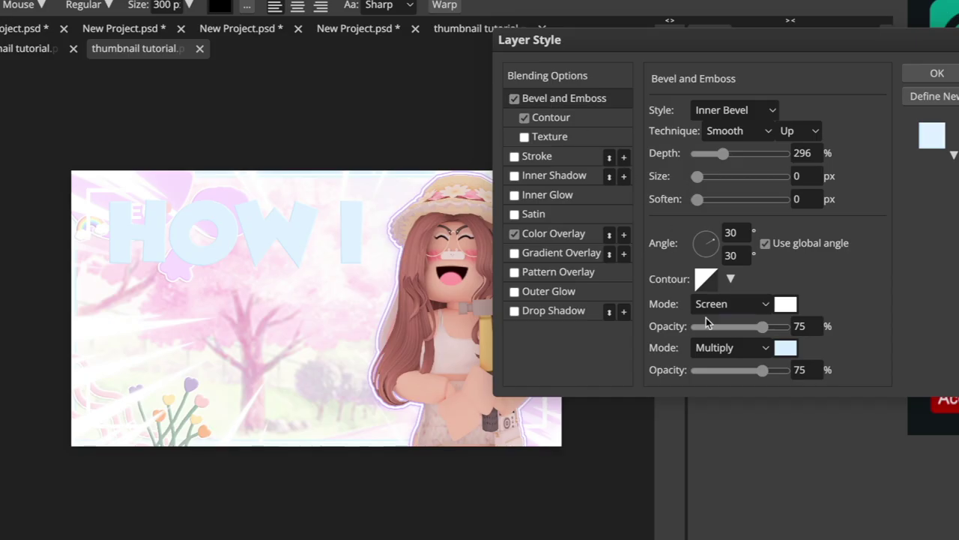
Step: Set the bevel's Multiply shadow color to light blue ceebff, darker than the text color
click(785, 347)
drag(270, 100, 636, 99)
click(182, 225)
drag(445, 126, 452, 104)
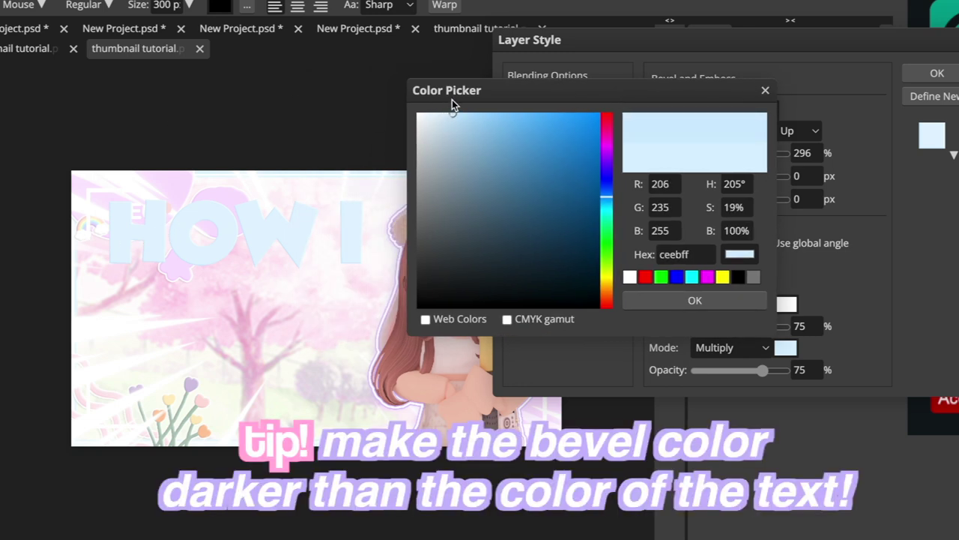
click(652, 301)
Step: Set the bevel's depth to 523%, its size to 8 px and its soften value to 3 px
drag(698, 177, 712, 198)
drag(725, 149, 742, 153)
drag(700, 178, 700, 178)
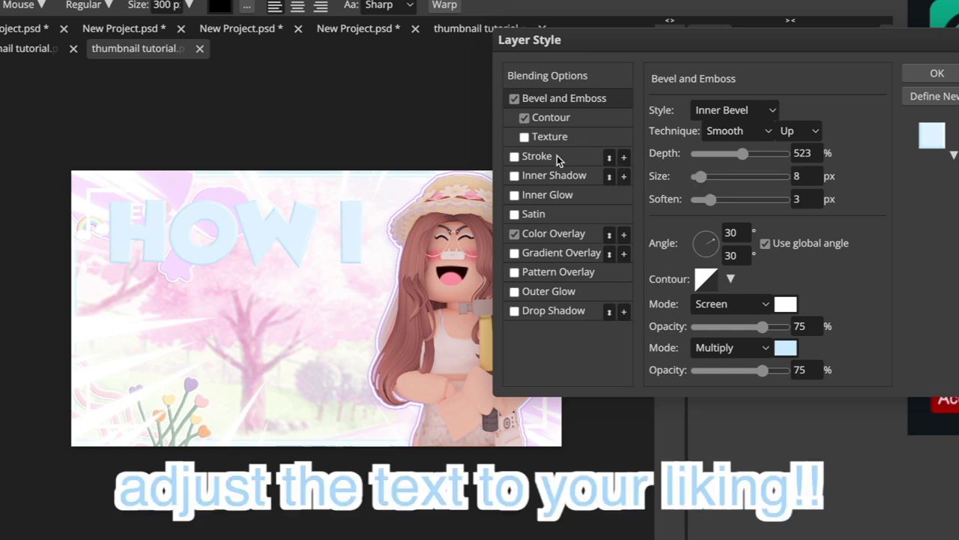
Step: Add an 11 px outside stroke in blue a7dbff to the "HOW I" text
click(515, 157)
click(535, 157)
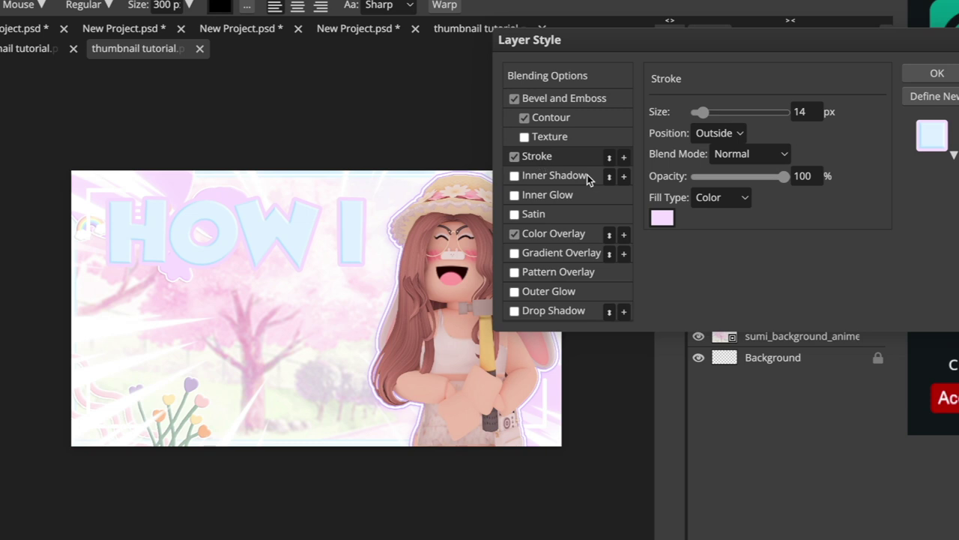
click(662, 218)
drag(379, 96, 652, 96)
click(184, 221)
drag(362, 131, 389, 105)
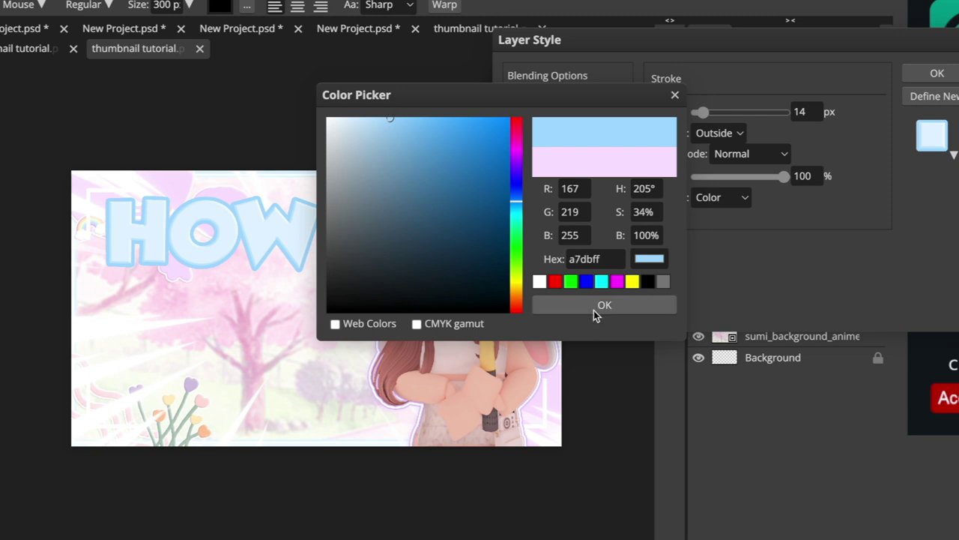
click(600, 305)
drag(700, 112, 702, 111)
Step: Add a second outside stroke in white at 21 px, and enable the Drop Shadow effect
click(624, 157)
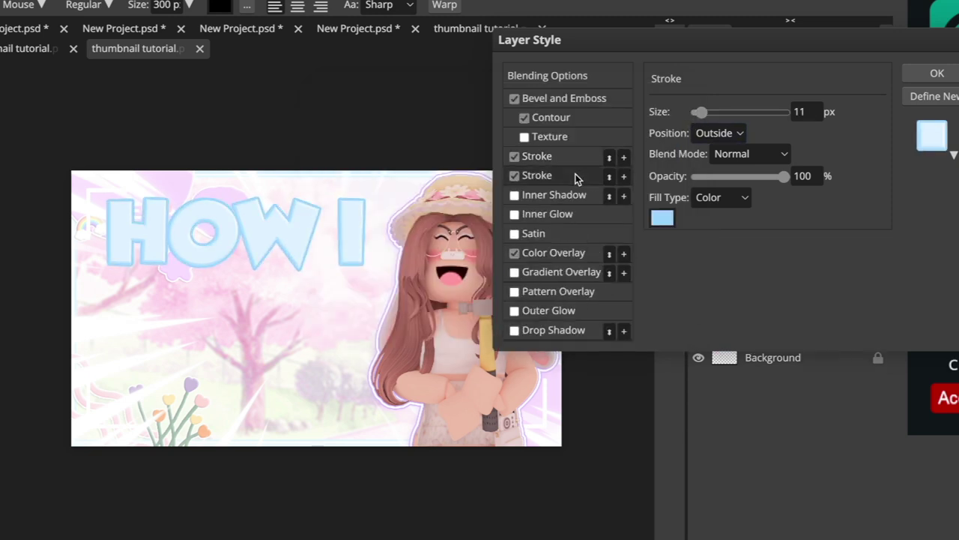
click(662, 218)
drag(141, 208, 54, 118)
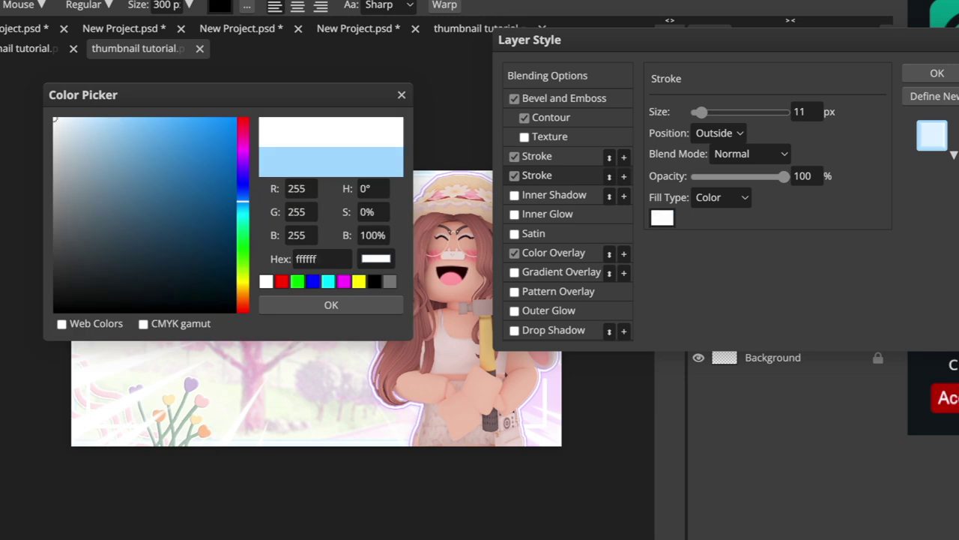
click(370, 306)
drag(704, 110, 707, 115)
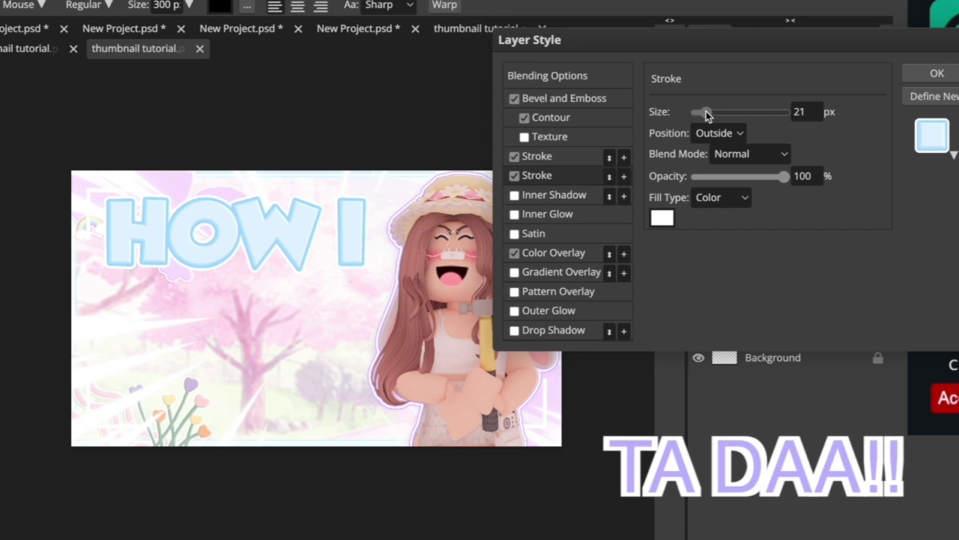
click(515, 331)
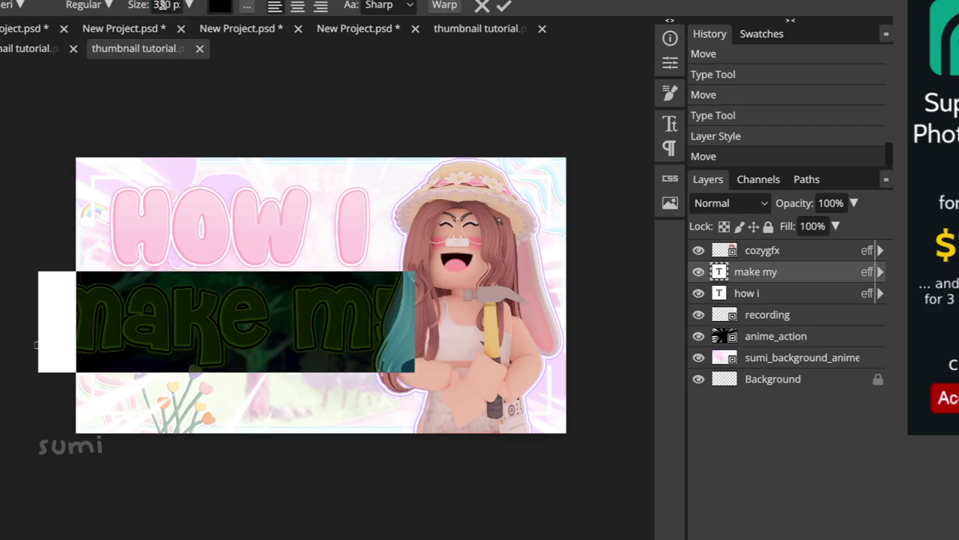
Step: Set the "make my" text size to 275 px and move it closer beneath "HOW I"
key(BackSpace)
key(BackSpace)
key(BackSpace)
text(275)
key(ctrl+Return)
key(v)
drag(231, 319, 271, 287)
Step: Try other fonts on the whole "make my" text, ending with a rounded brush-style one
key(t)
click(176, 306)
key(ctrl+a)
click(23, 6)
scroll(120, 311, up, 2)
scroll(118, 252, down, 2)
click(75, 361)
click(23, 5)
scroll(72, 274, up, 1)
click(73, 162)
Step: Set the "make my" text size to 330 px and reposition it under "HOW I"
double_click(160, 5)
text(330)
key(ctrl+Return)
key(v)
drag(280, 306, 317, 298)
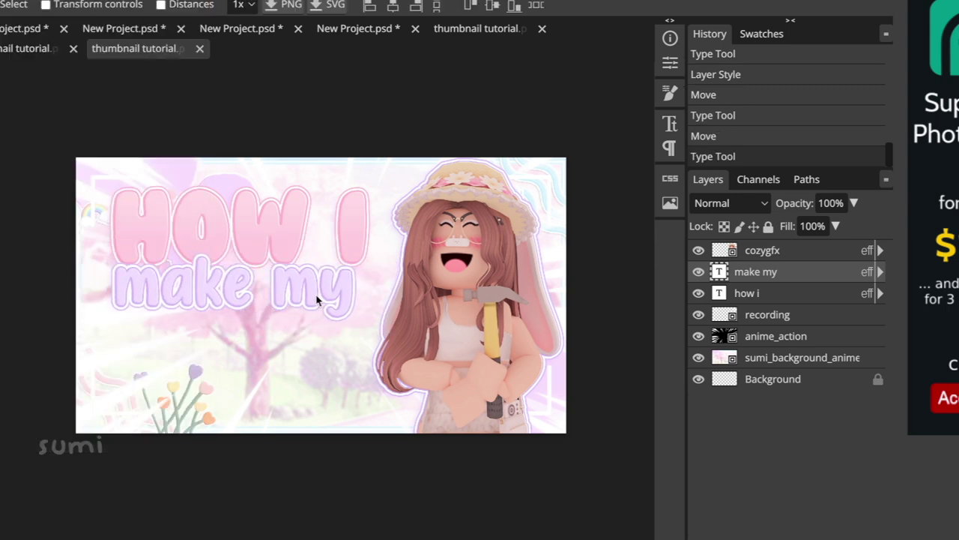
Step: Give "make my" a chunky bubble-letter font at 260 px and place it directly beneath "HOW I"
key(t)
triple_click(186, 277)
click(23, 5)
click(75, 300)
double_click(166, 6)
text(260)
key(ctrl+Return)
drag(222, 275, 198, 284)
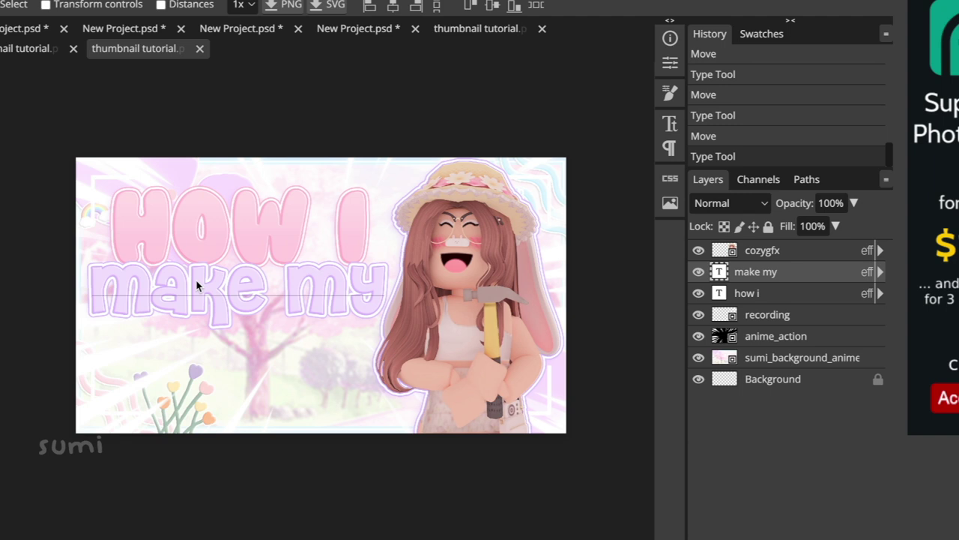
Step: Apply a text warp to "make my", tune its bend and distortion, and nudge the text slightly sideways
click(445, 6)
click(751, 67)
click(769, 281)
drag(778, 180, 828, 181)
drag(826, 134, 811, 135)
drag(827, 181, 817, 182)
drag(811, 134, 800, 135)
drag(816, 181, 808, 185)
click(782, 253)
key(v)
drag(247, 293, 245, 293)
Step: Apply a slight text warp to the "how i" layer and adjust its strength
click(749, 293)
key(t)
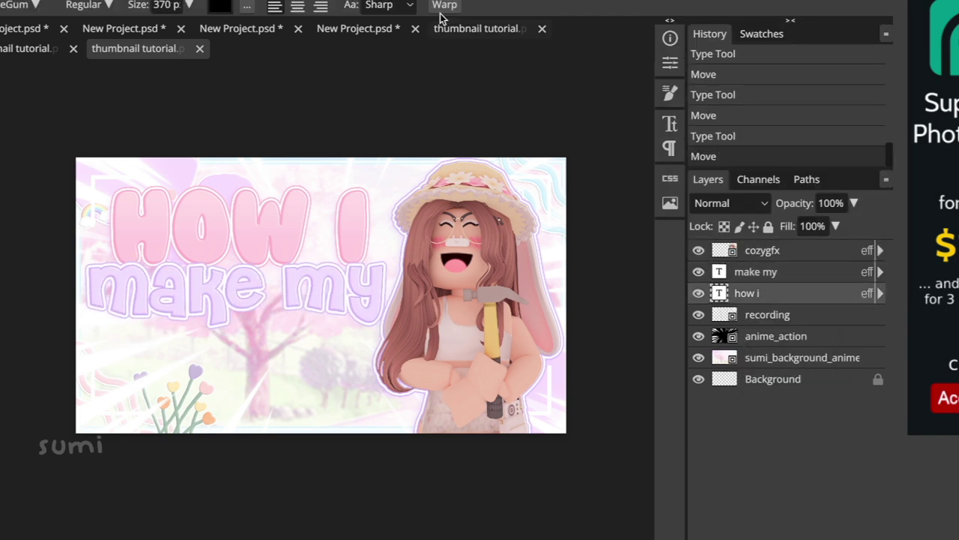
click(444, 6)
click(792, 70)
click(767, 116)
drag(778, 134, 786, 140)
click(791, 257)
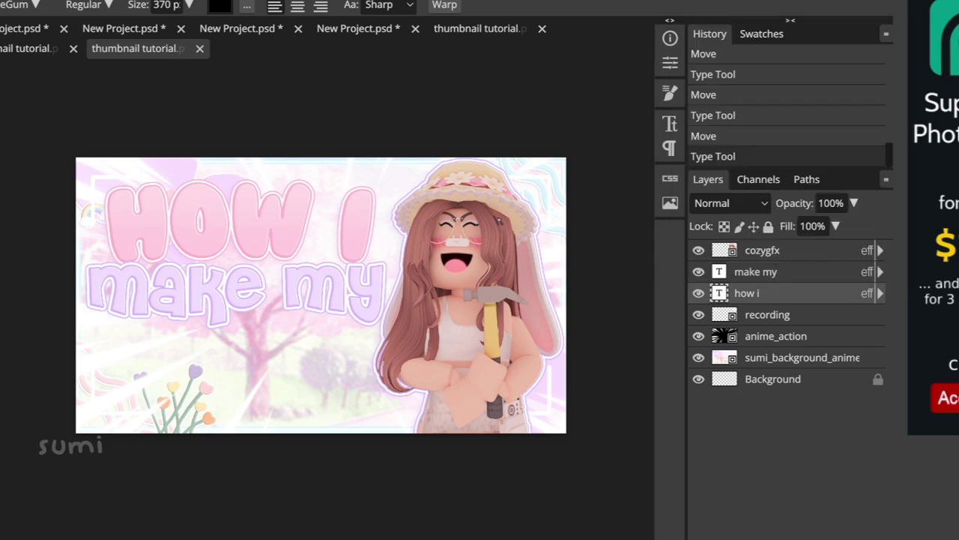
Step: Add the text "thumbnails" in a script font and place it beneath "make my"
click(170, 393)
text(thumbnails)
key(ctrl+a)
click(21, 6)
click(45, 185)
key(v)
drag(270, 367, 198, 352)
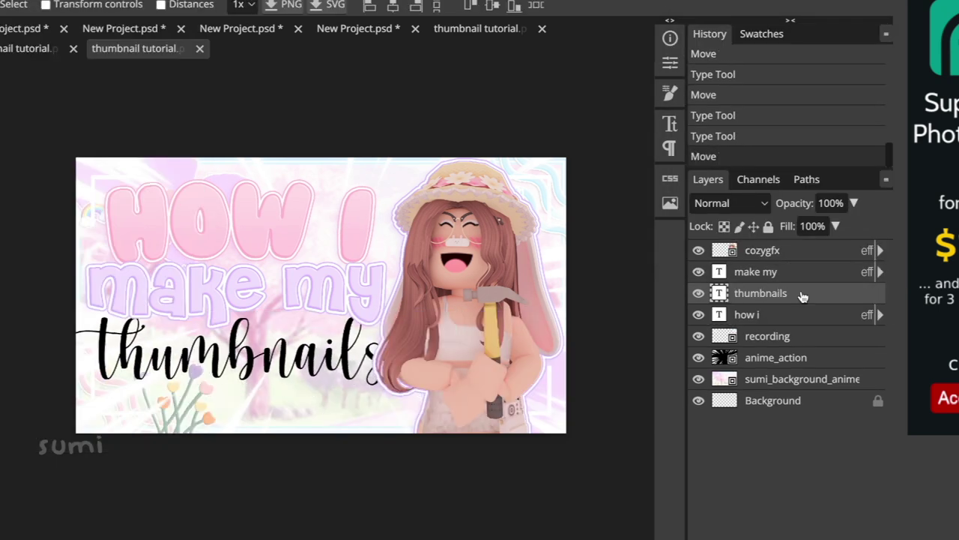
Step: Move the "thumbnails" layer above "make my" and apply a light-blue style preset, adjusting its stroke size
double_click(803, 295)
click(954, 155)
click(654, 270)
click(602, 172)
drag(704, 112, 703, 113)
click(577, 195)
click(577, 176)
click(936, 74)
Step: Try other fonts on the whole "thumbnails" text, ending with the Nougat font
key(t)
click(217, 352)
key(ctrl+a)
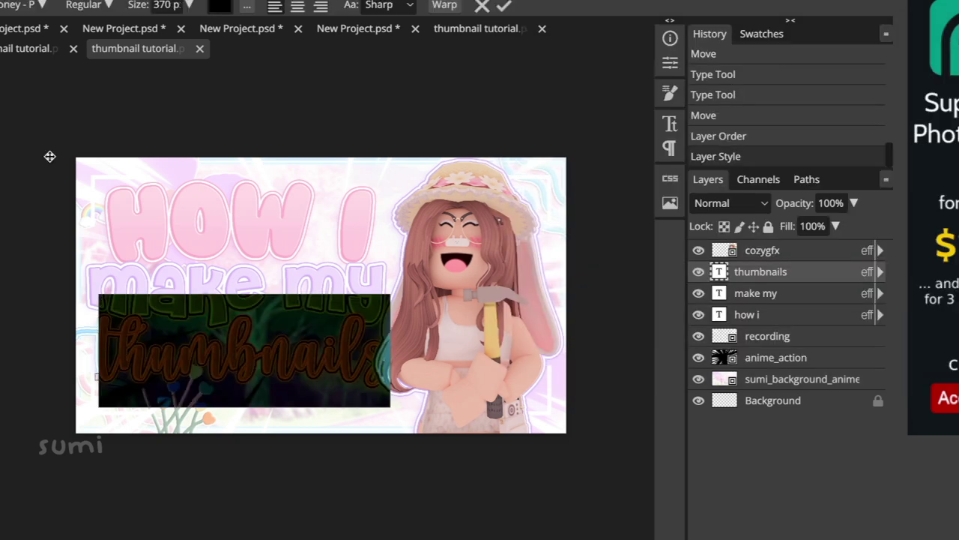
click(21, 6)
click(116, 416)
click(21, 6)
scroll(120, 169, up, 1)
click(123, 167)
Step: Set the "thumbnails" text size to 320 px
click(172, 5)
key(BackSpace)
key(BackSpace)
text(50)
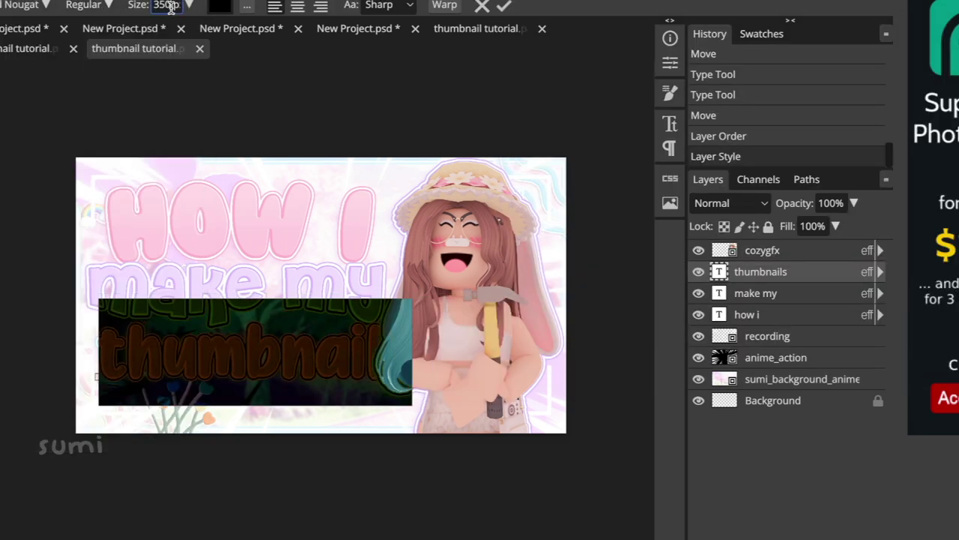
key(BackSpace)
key(BackSpace)
text(20)
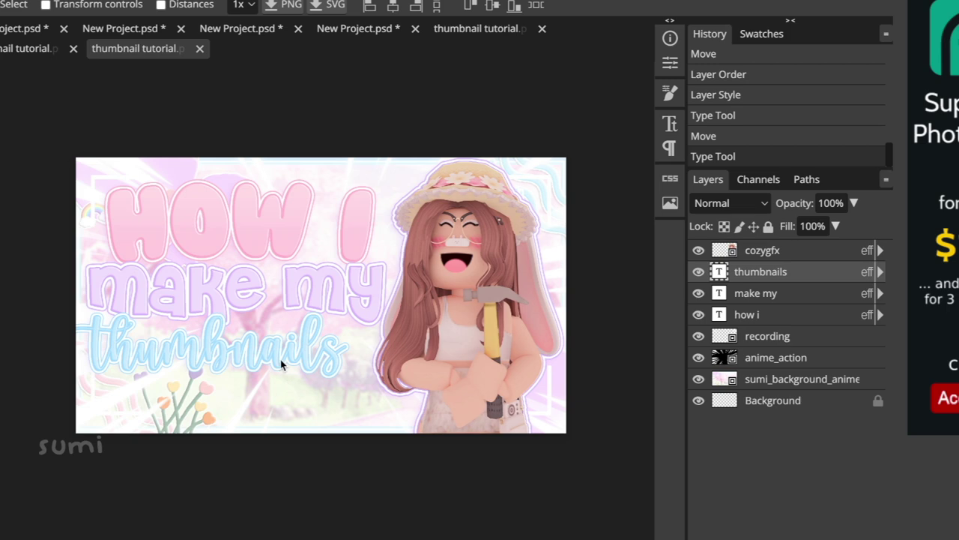
Step: Apply a text warp to "thumbnails" and adjust its bend
key(t)
double_click(719, 271)
click(445, 6)
click(740, 72)
click(758, 153)
drag(819, 131, 782, 132)
click(780, 253)
click(0, 170)
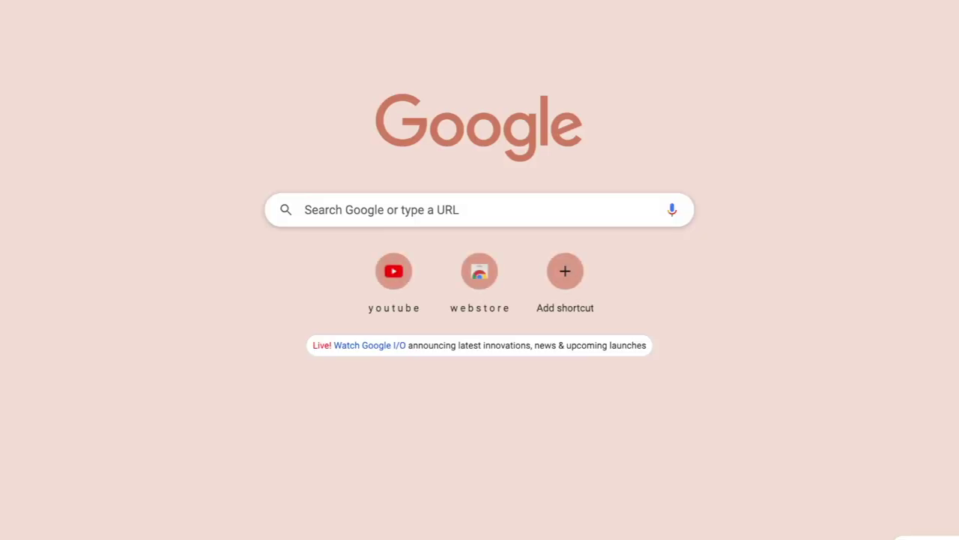
Step: Open pixlr.com/e in the browser and create a blank 1080 x 1080 px canvas
text(pixlr.com/e)
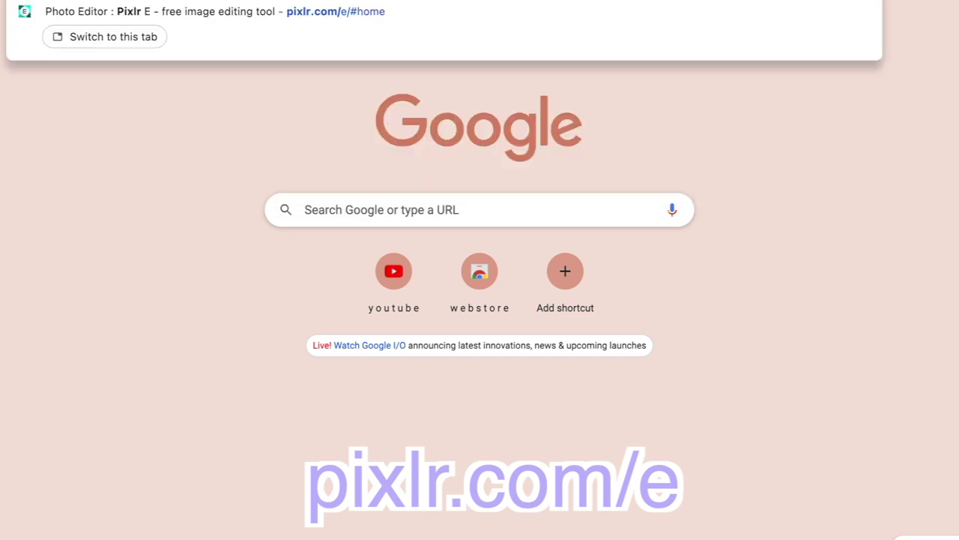
key(Return)
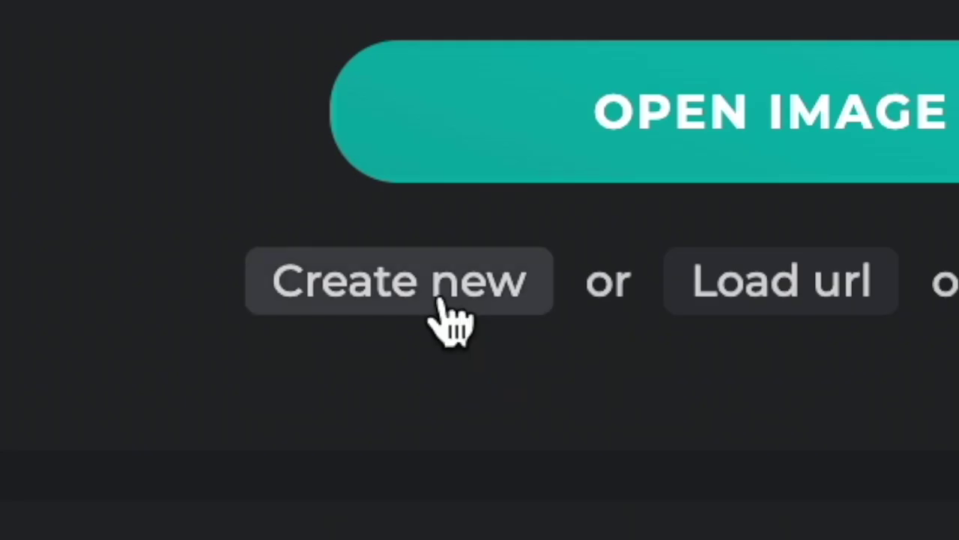
click(440, 273)
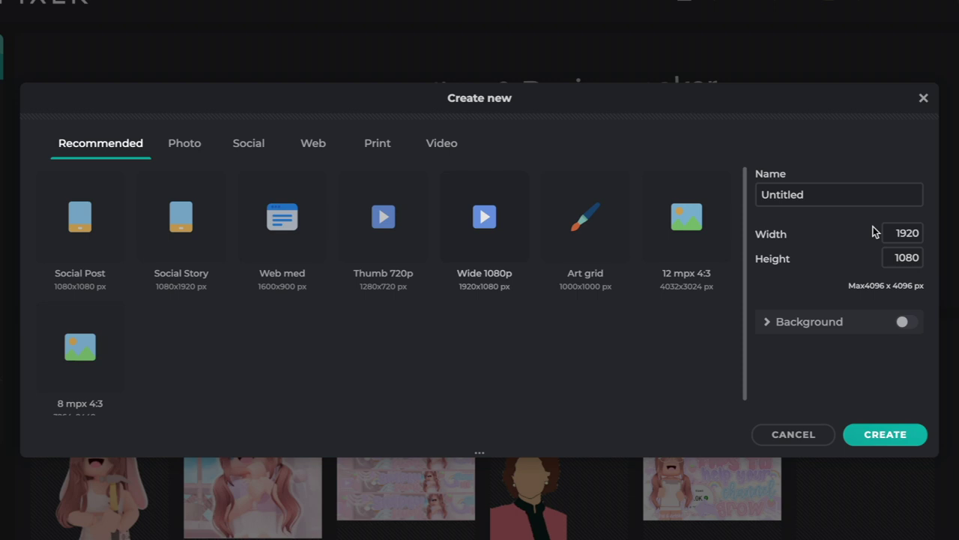
drag(916, 232, 835, 232)
key(BackSpace)
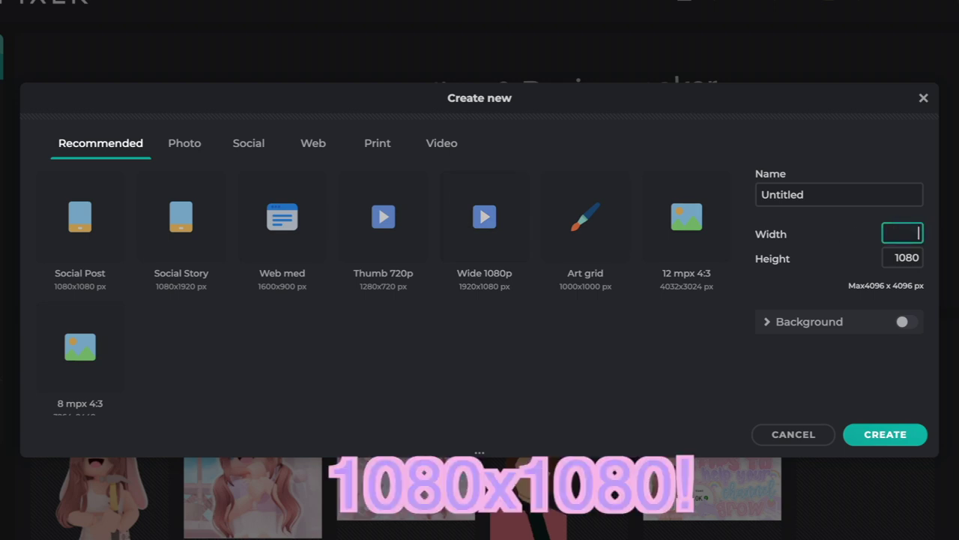
click(857, 432)
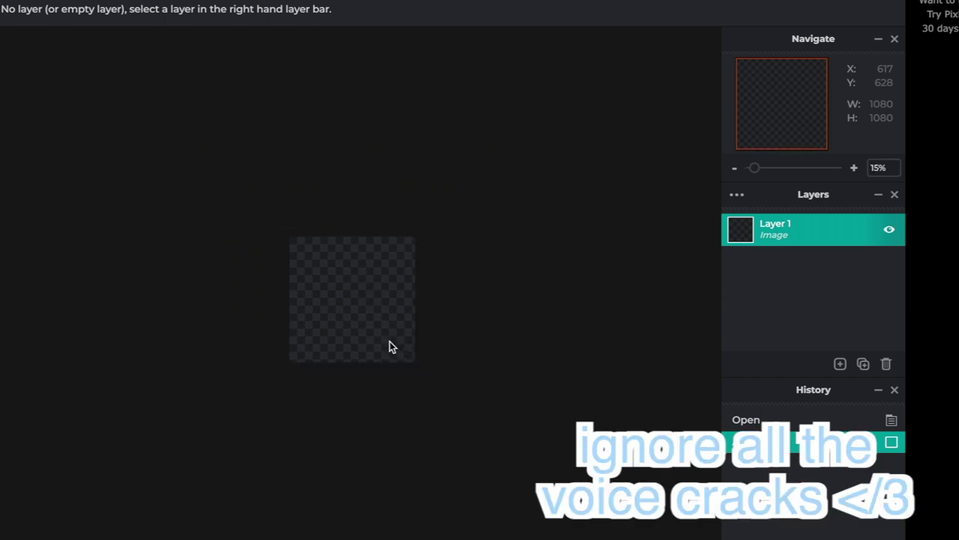
Step: Enlarge the room tour thumbnail image to about 983 x 553 px and place it in the canvas's middle
scroll(221, 240, up, 2)
scroll(222, 240, down, 2)
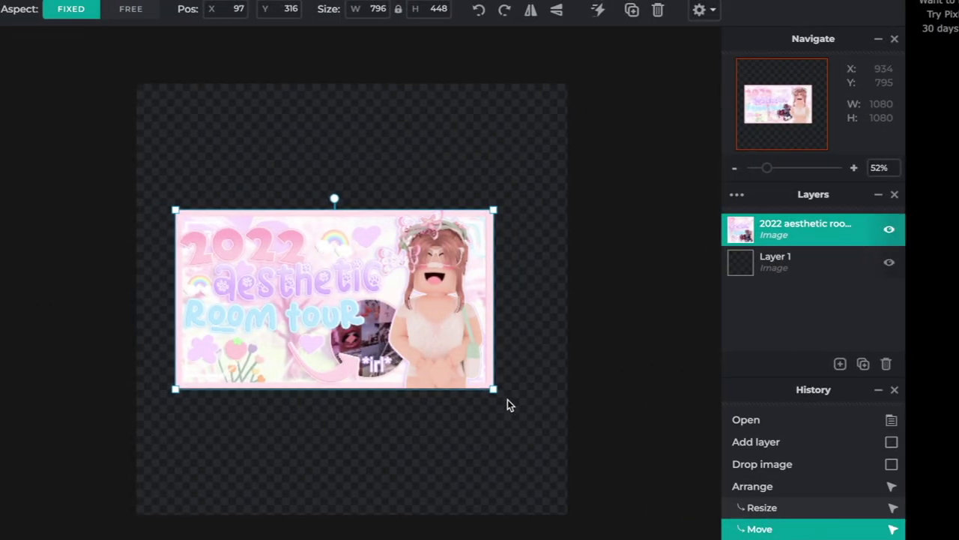
mouse_move(496, 394)
mouse_down()
mouse_move(569, 419)
mouse_move(480, 379)
mouse_move(491, 377)
mouse_up()
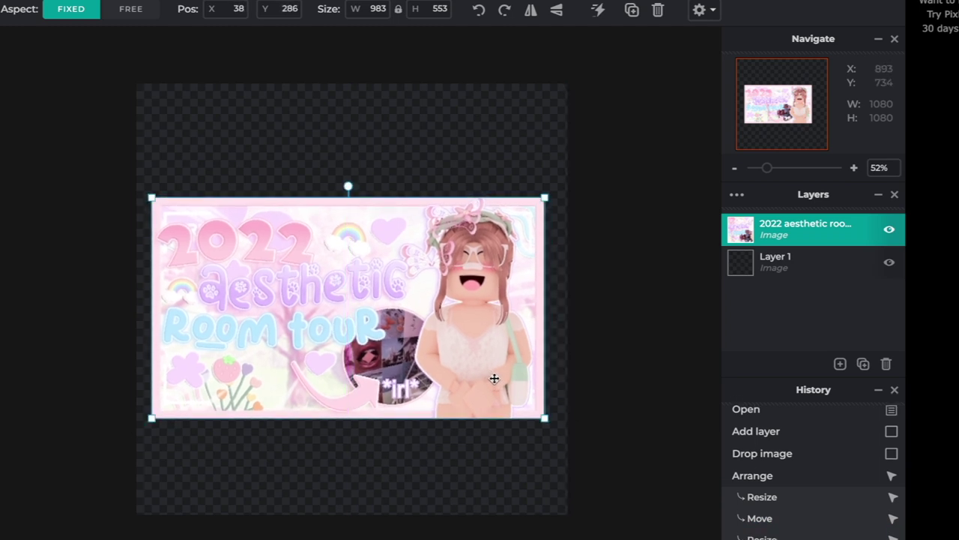
Step: Cut the room tour image to an oval around its middle with the circle cutout shape
key(k)
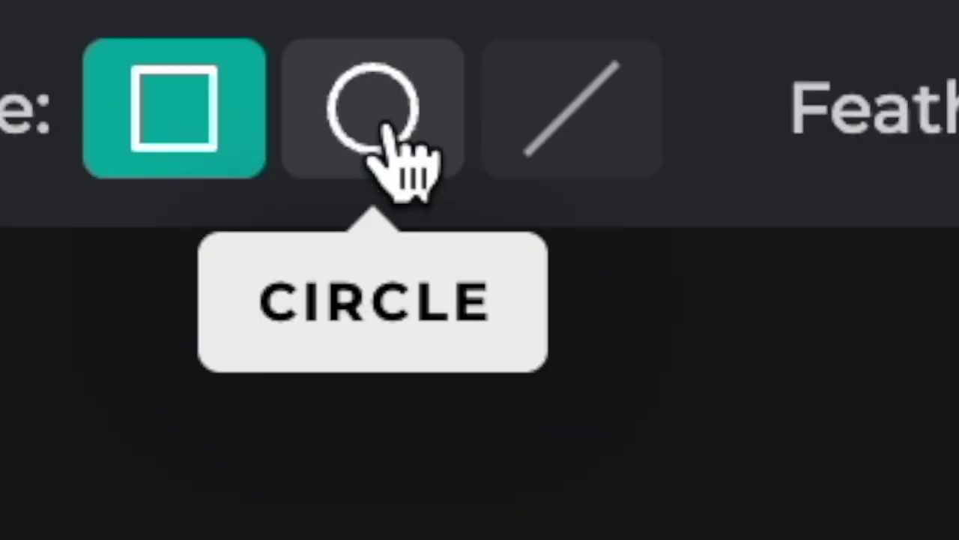
click(392, 134)
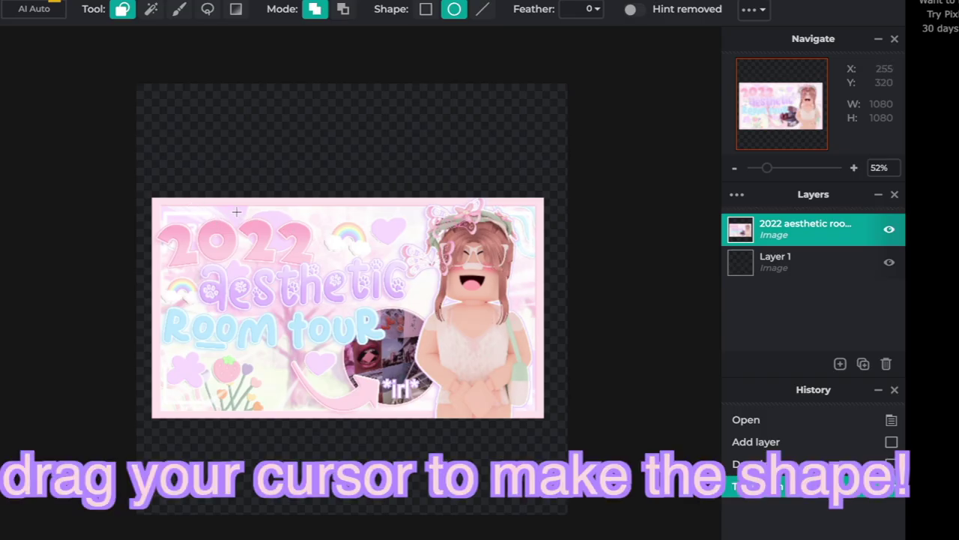
drag(488, 439, 487, 417)
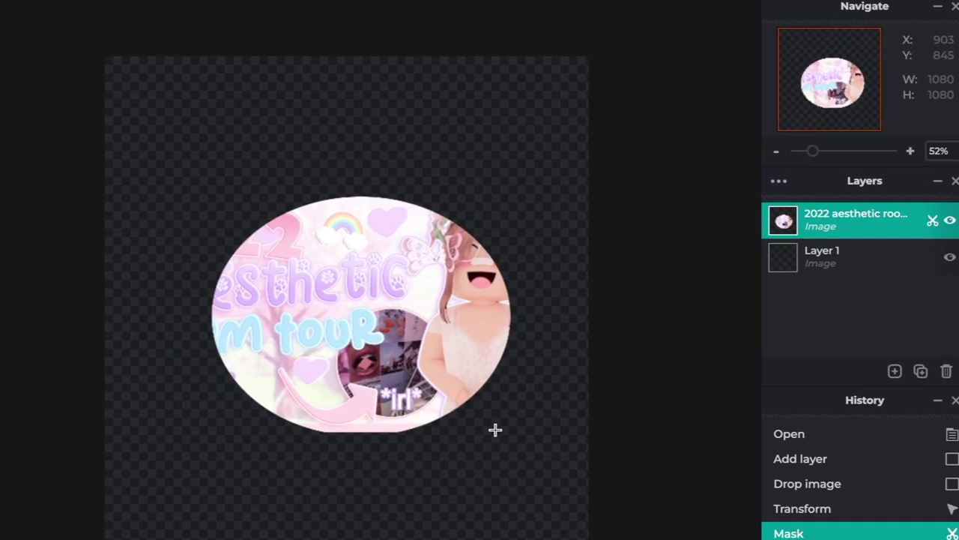
Step: Free the aspect ratio, resize the oval cutout layer to 938 x 577 px and center it on the canvas
key(v)
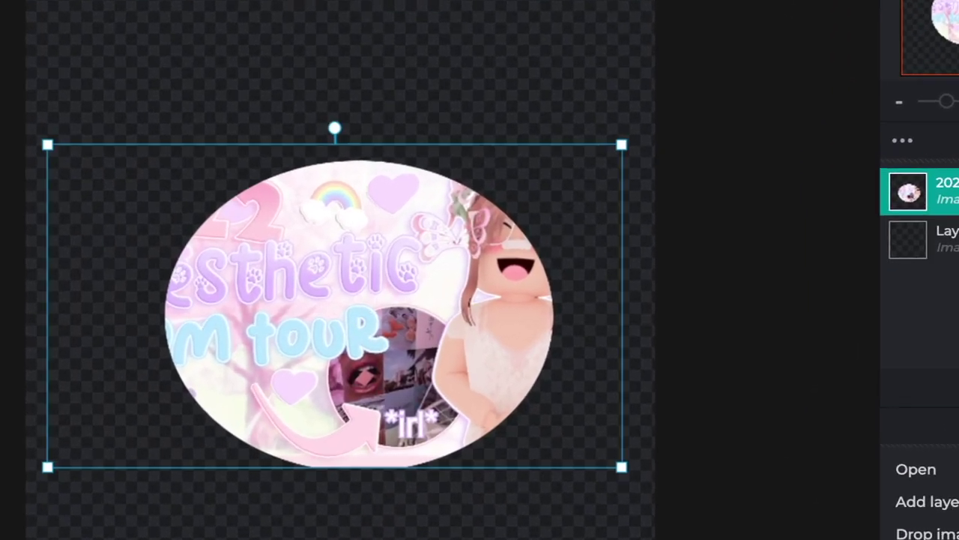
click(125, 17)
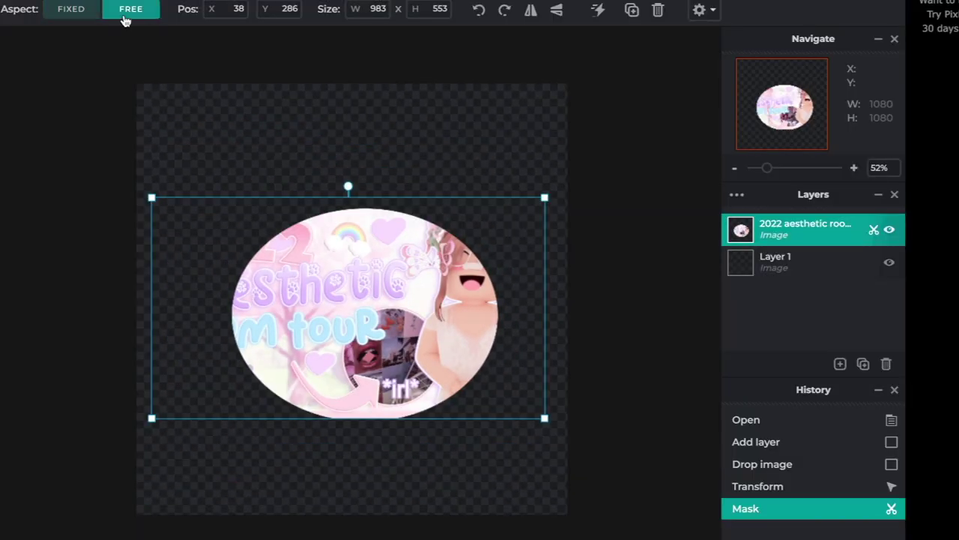
drag(544, 418, 578, 487)
drag(488, 442, 465, 397)
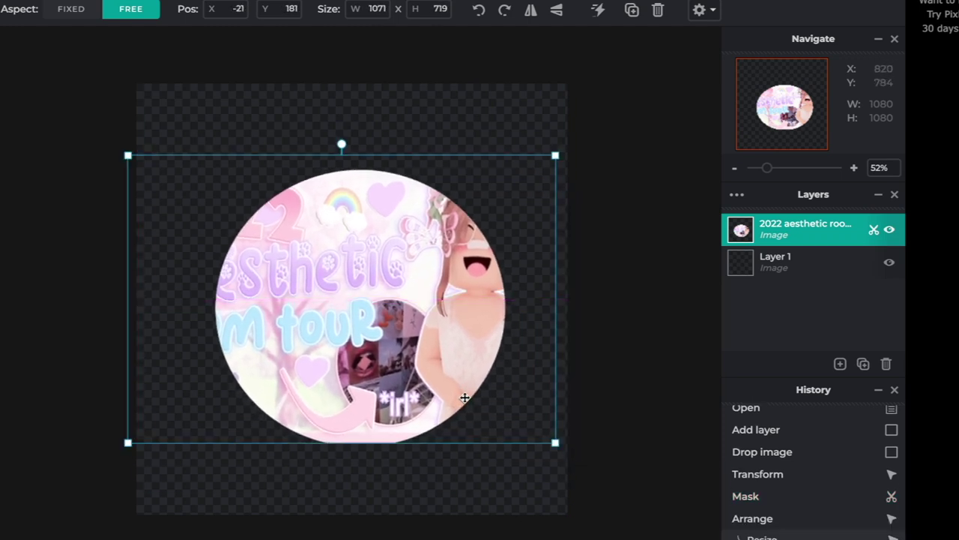
key(ctrl+z)
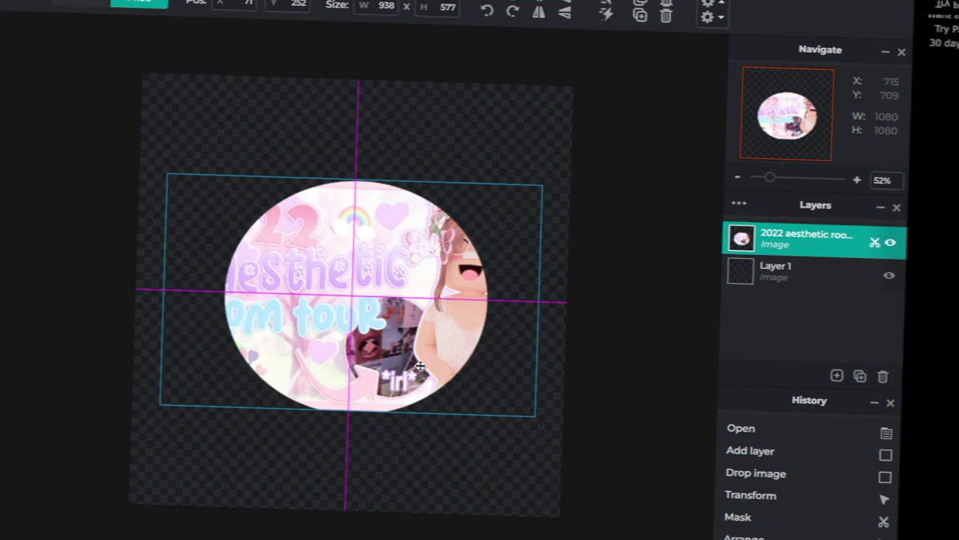
drag(427, 309, 415, 303)
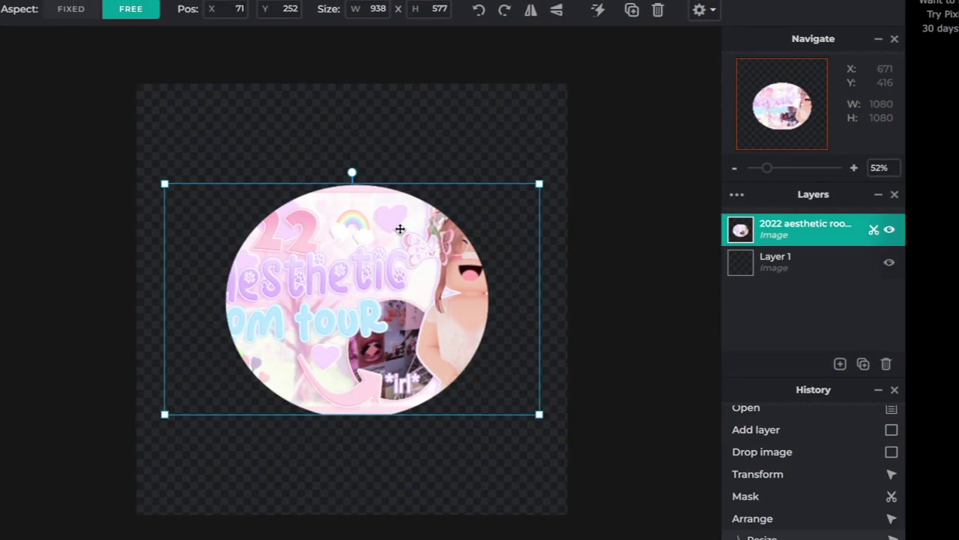
Step: Apply a blur with an amount of 7 to the oval room tour image layer
click(397, 155)
scroll(266, 272, down, 3)
scroll(283, 353, up, 2)
click(317, 348)
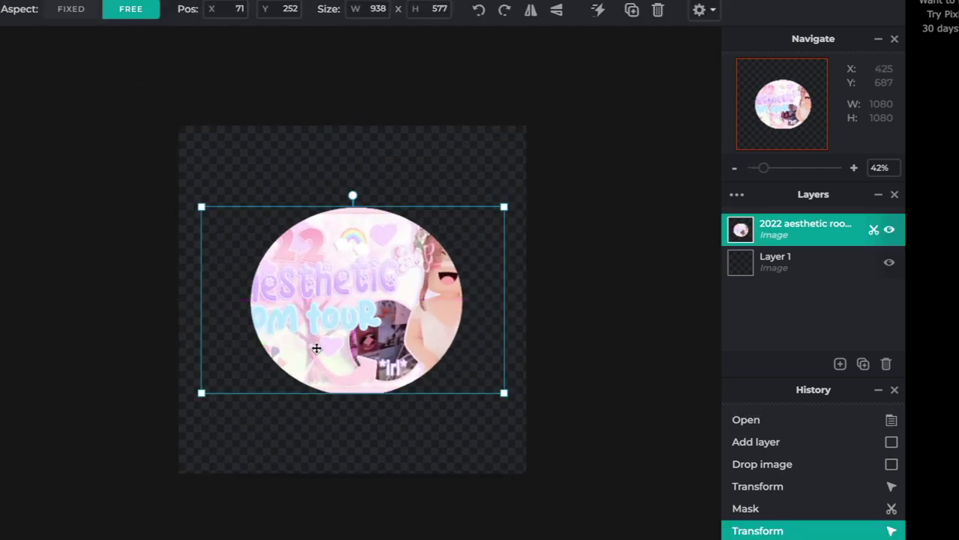
scroll(316, 348, up, 2)
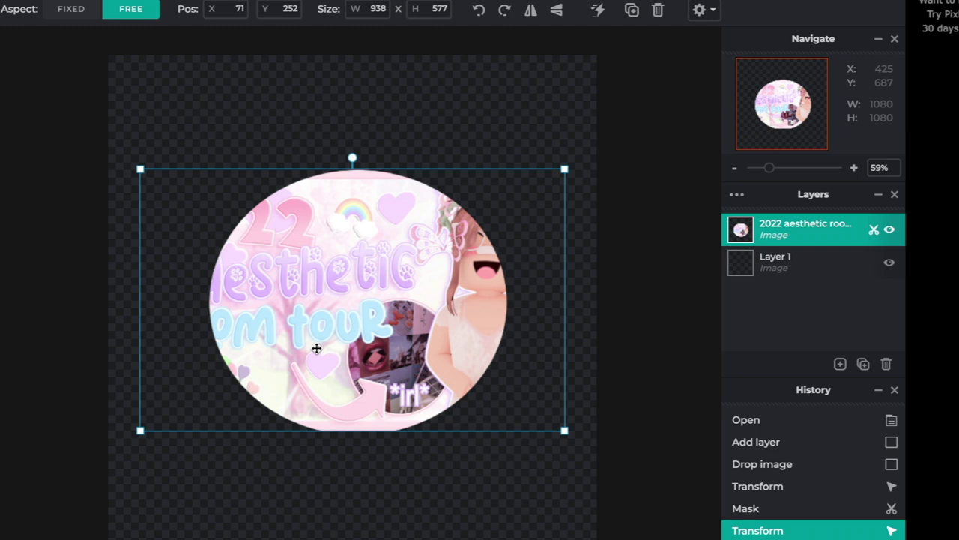
click(255, 3)
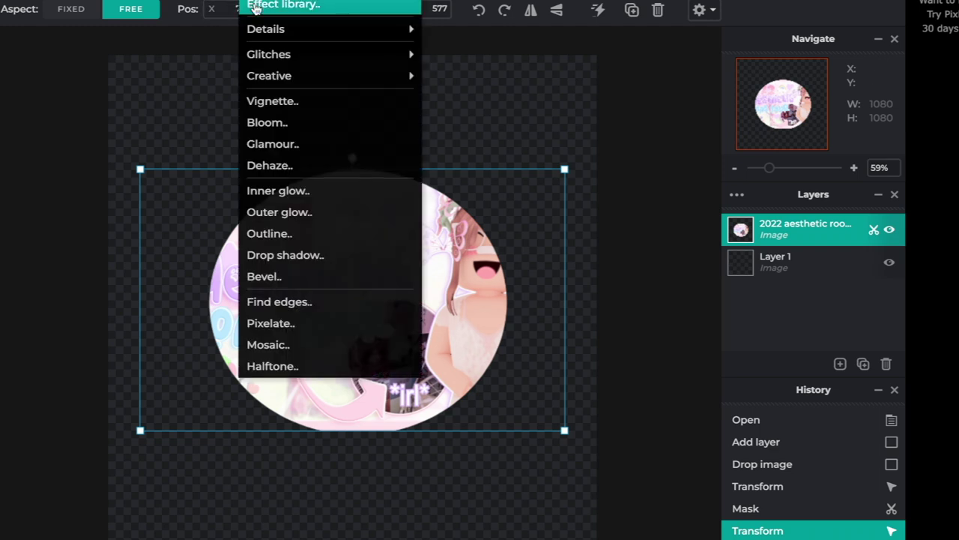
mouse_move(259, 28)
click(440, 68)
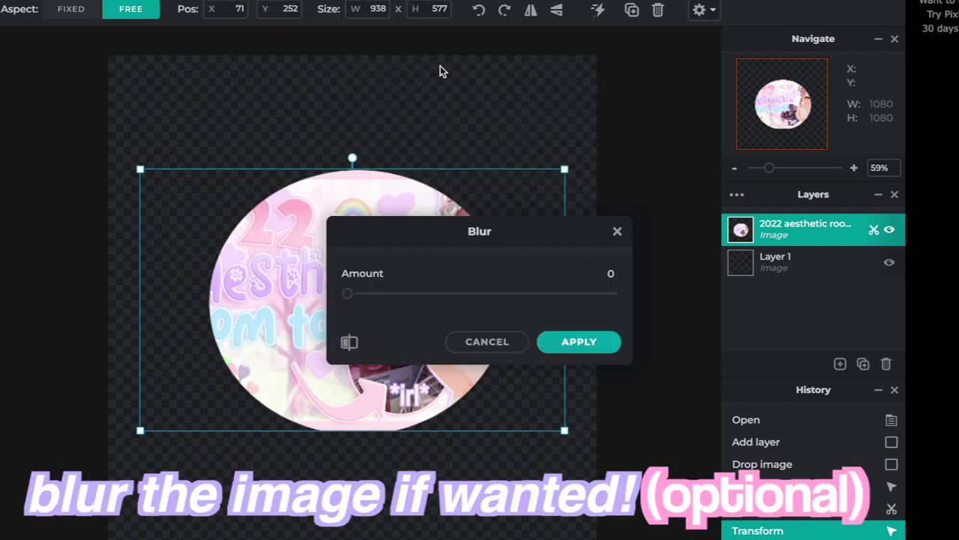
drag(377, 178, 576, 198)
drag(548, 258, 567, 259)
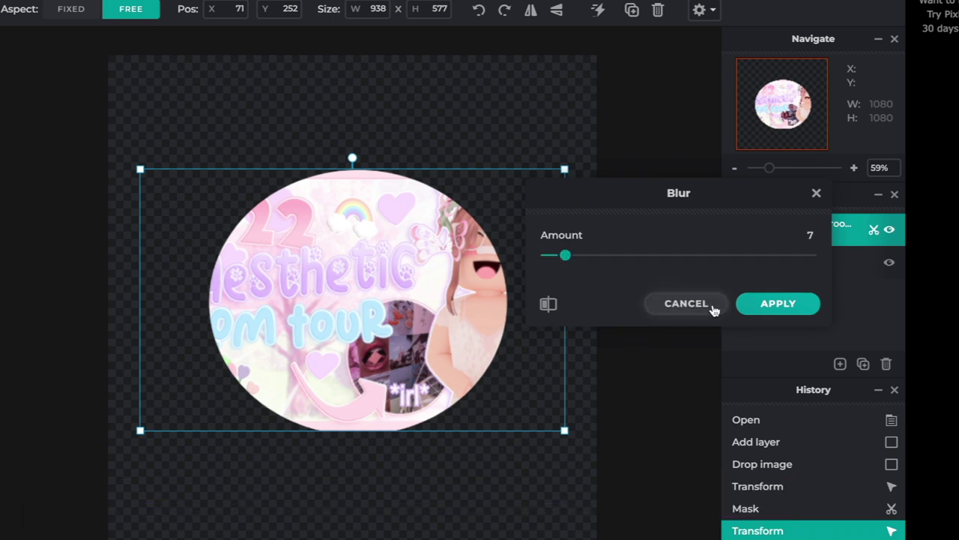
click(773, 303)
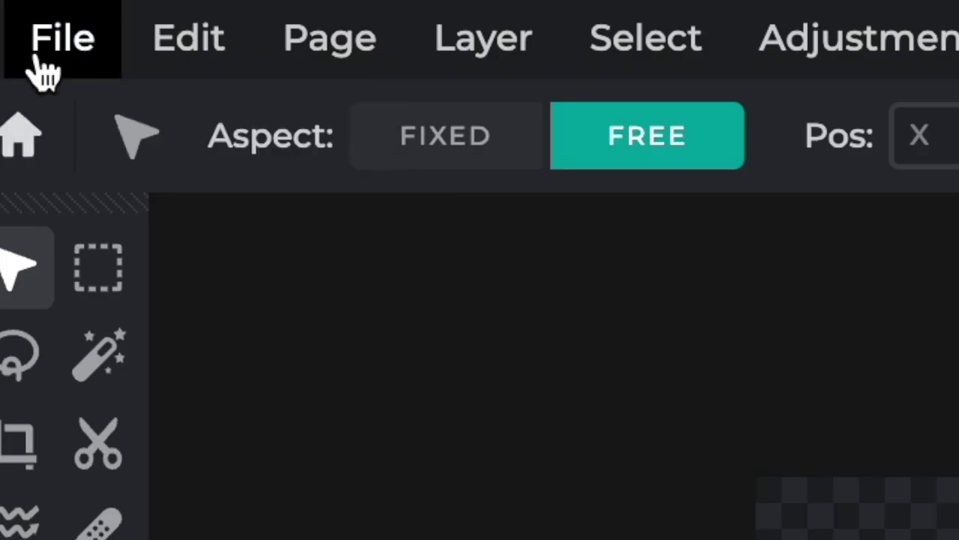
Step: Save the oval cutout as a transparent PNG named circleee
click(37, 58)
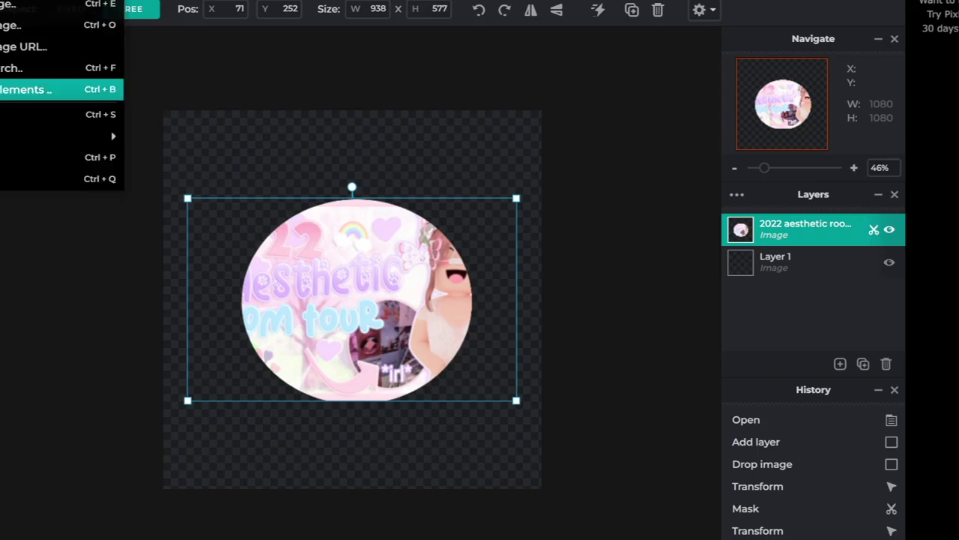
click(23, 115)
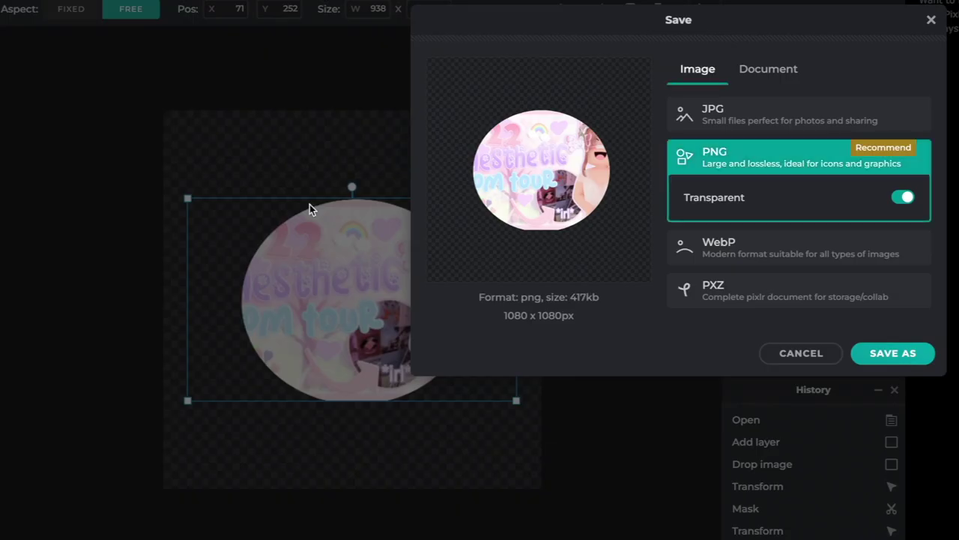
click(876, 353)
key(BackSpace)
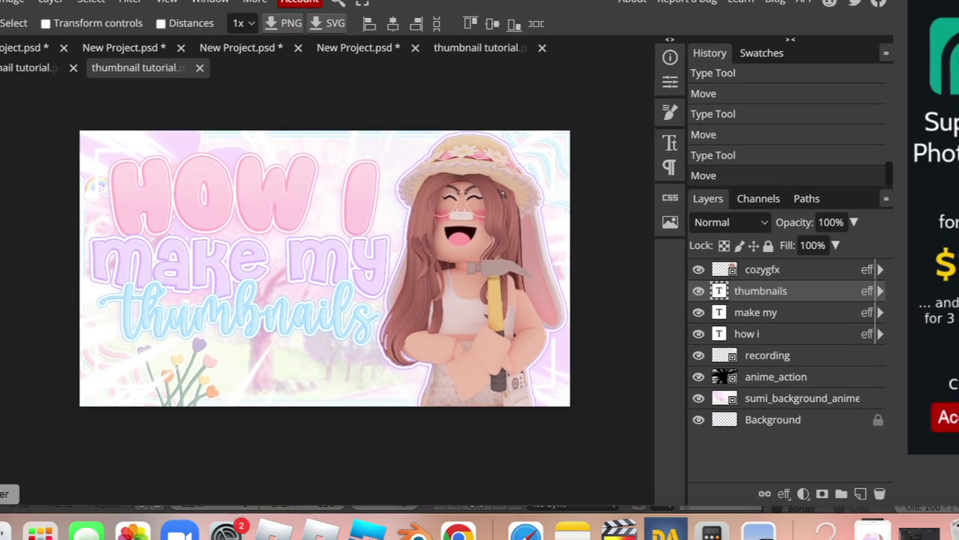
Step: Switch to Photopea, place circleee.png from Downloads into the thumbnail and position it in the lower-left corner beneath the title text layers
click(3, 530)
click(180, 123)
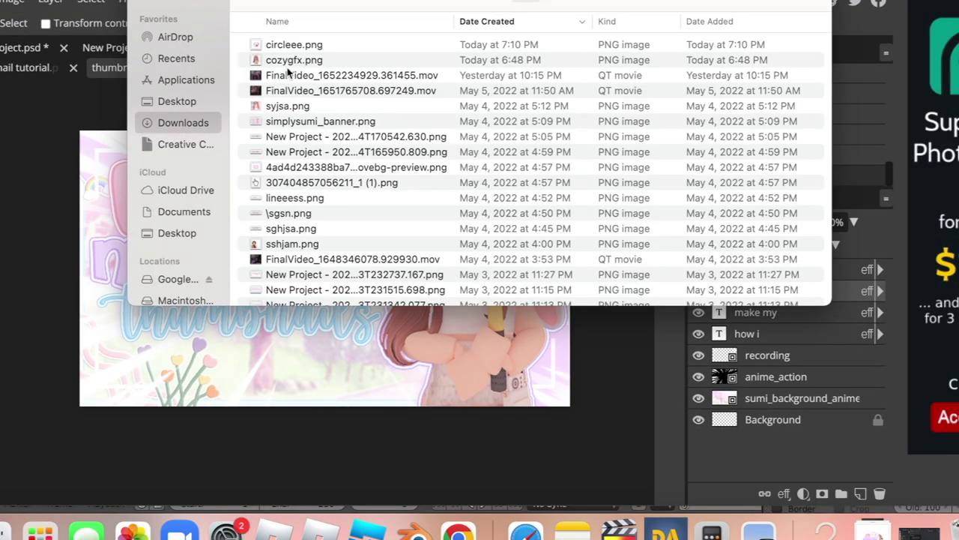
double_click(297, 46)
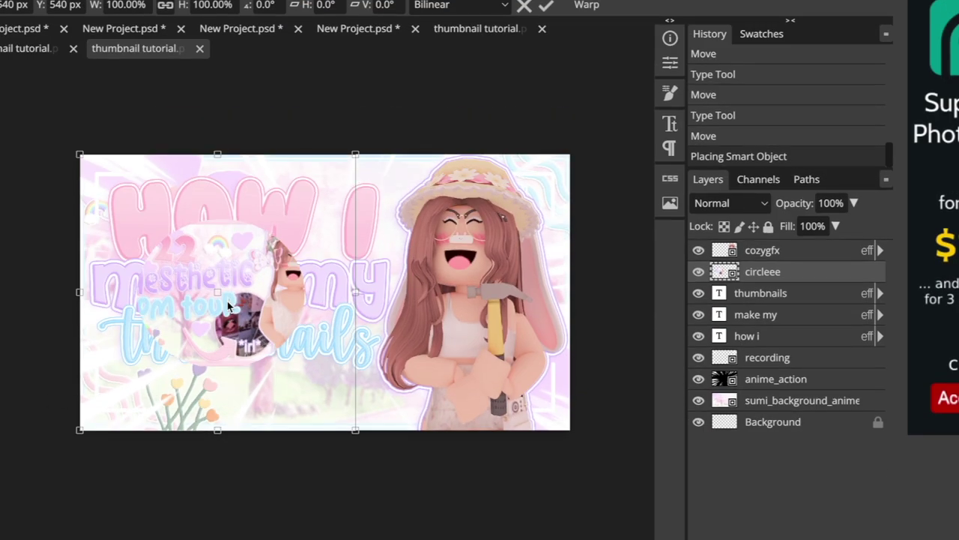
drag(294, 372, 347, 405)
drag(427, 475, 385, 422)
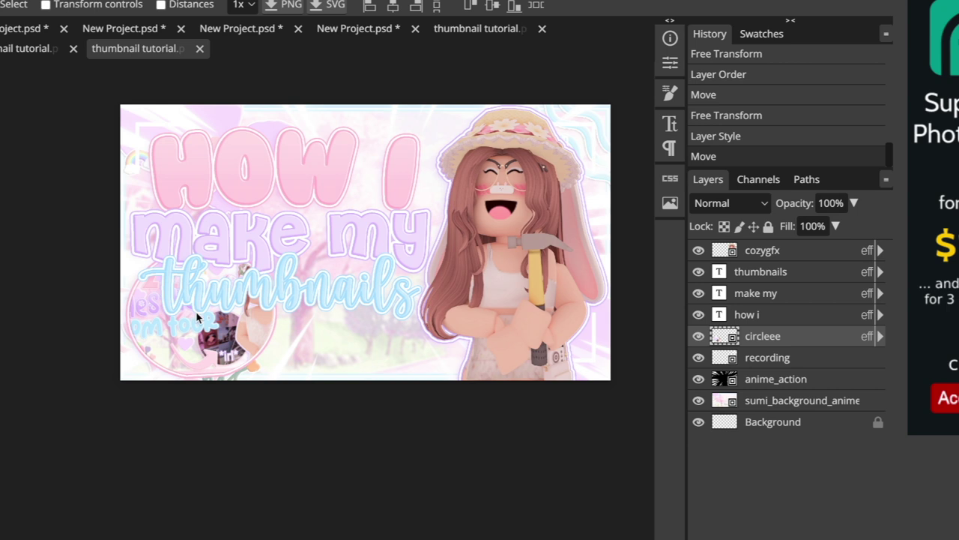
scroll(139, 338, up, 1)
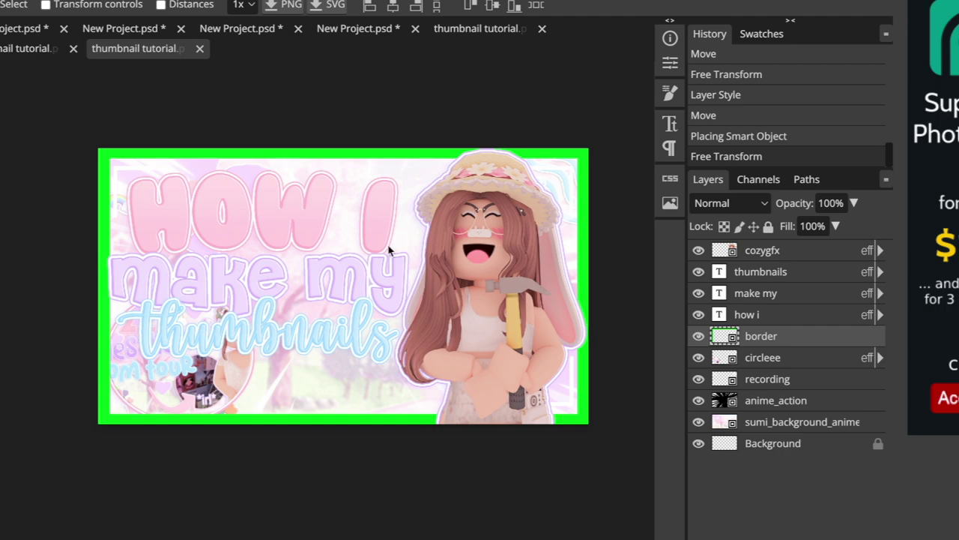
Step: Apply the flat light pink style preset to the border layer and stack it directly above the circleee layer
drag(777, 336, 778, 376)
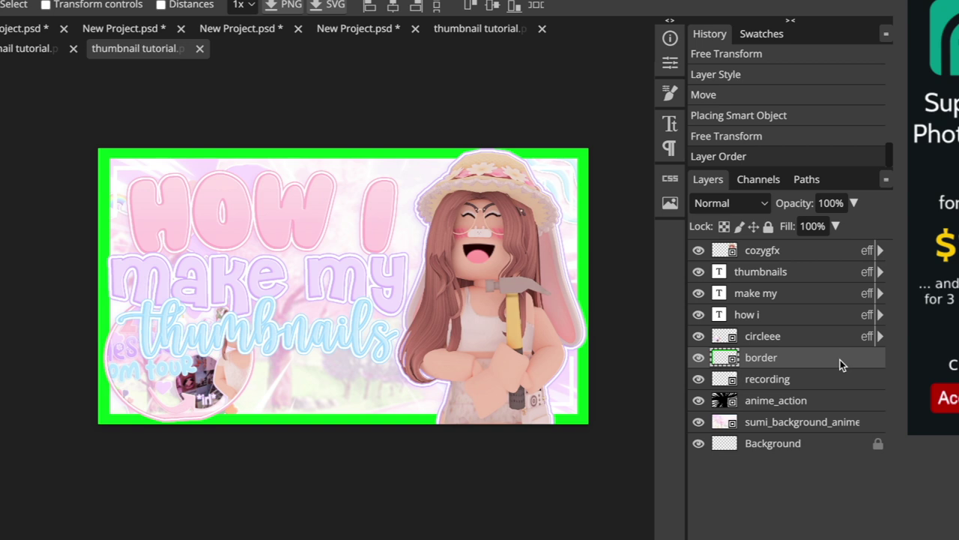
double_click(840, 360)
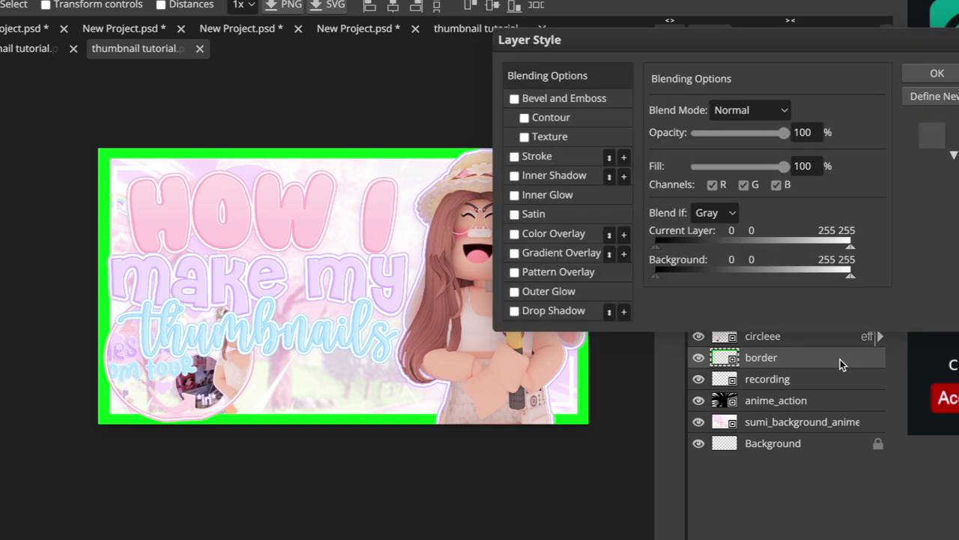
click(932, 137)
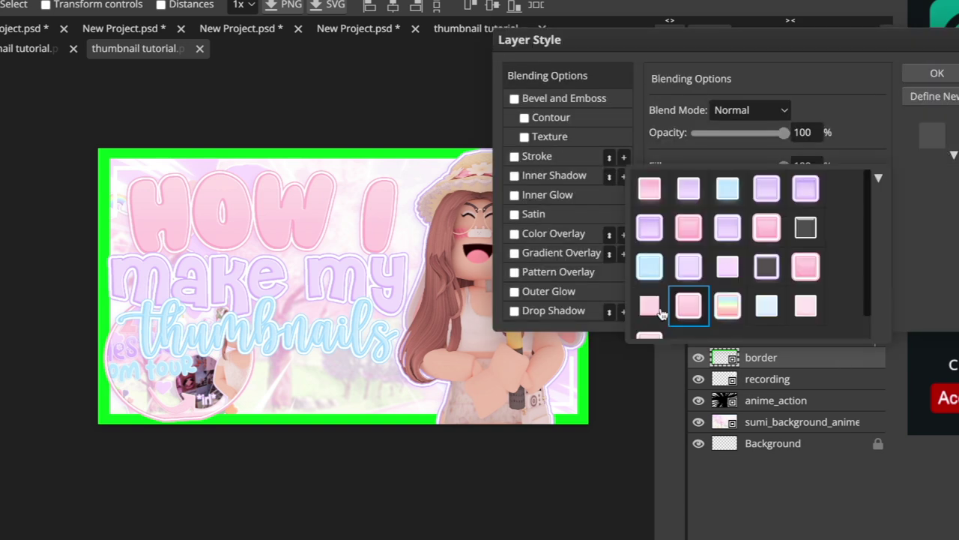
click(656, 311)
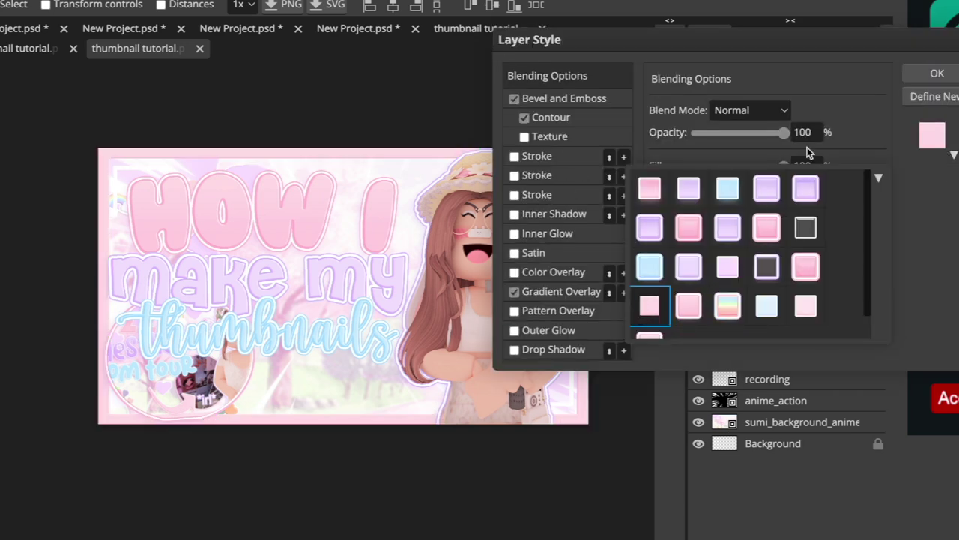
click(954, 178)
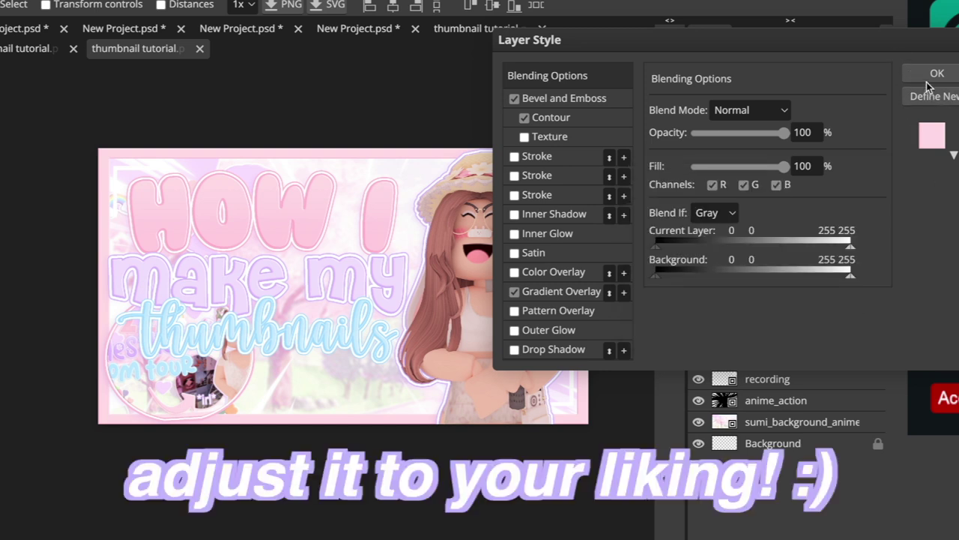
key(Return)
drag(774, 367, 774, 325)
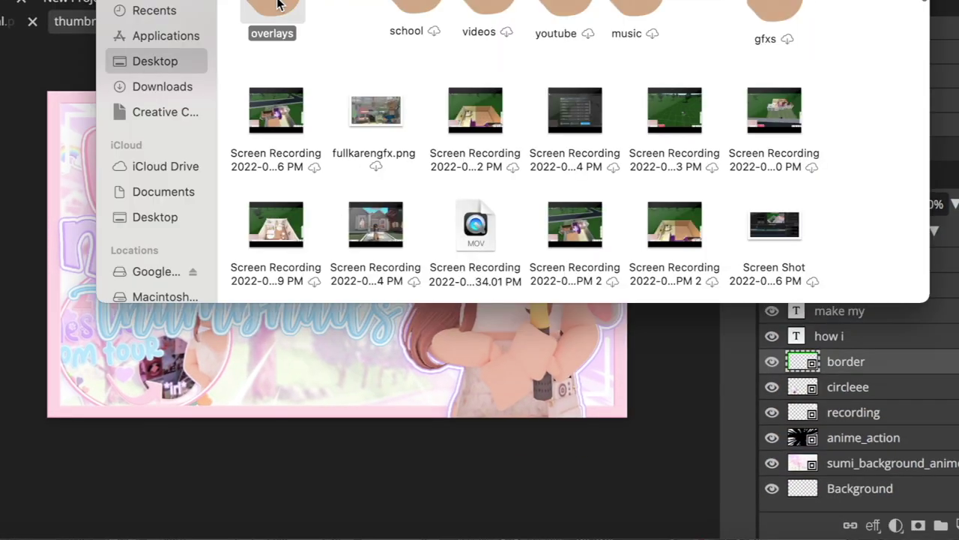
Step: Place the kawaii rainbow overlay with the white-outline style preset, shrink it and set it beside the title's letter I
double_click(277, 4)
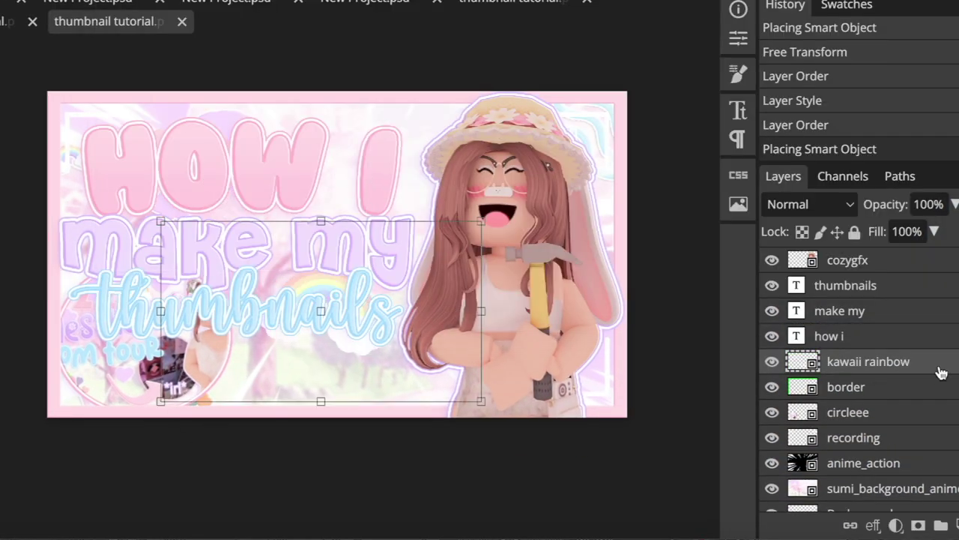
double_click(937, 363)
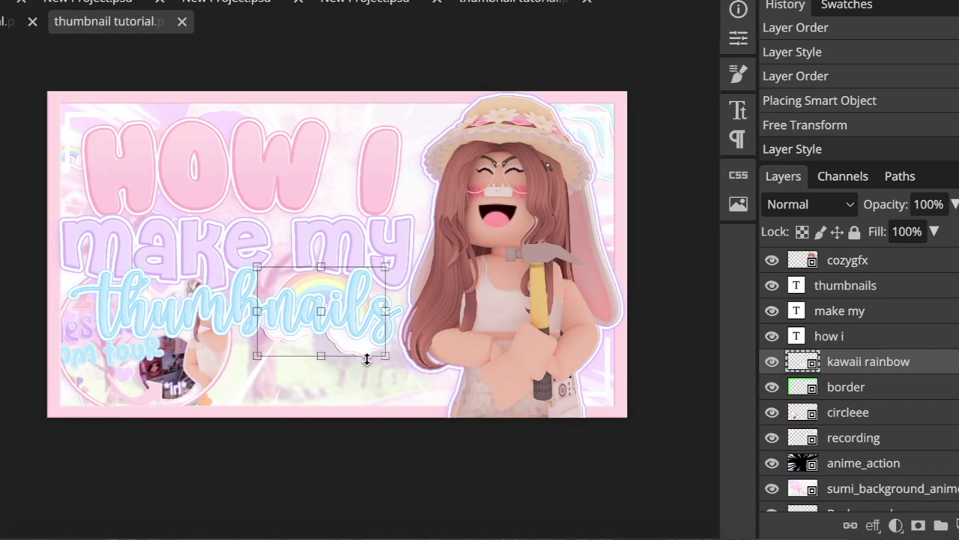
drag(366, 359, 460, 239)
key(Return)
Step: Duplicate the kawaii rainbow and position the smaller copy at the left edge beside the title's letter H
key(super+j)
drag(418, 179, 78, 169)
drag(172, 253, 89, 202)
drag(62, 166, 105, 198)
key(Return)
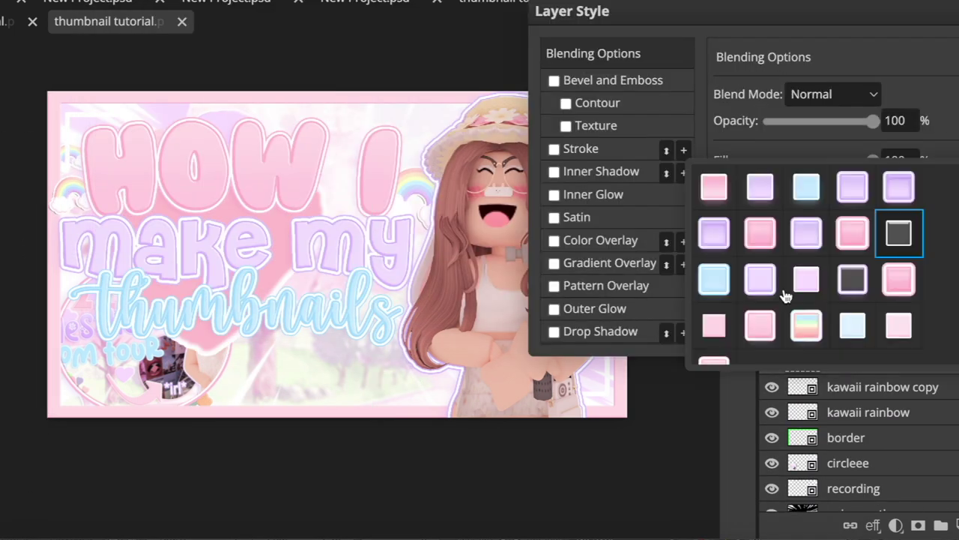
Step: Give the heart overlay the light purple style preset, shrink it and place it between the words HOW and I
click(806, 279)
key(Return)
drag(371, 414, 193, 212)
drag(172, 192, 368, 135)
key(Return)
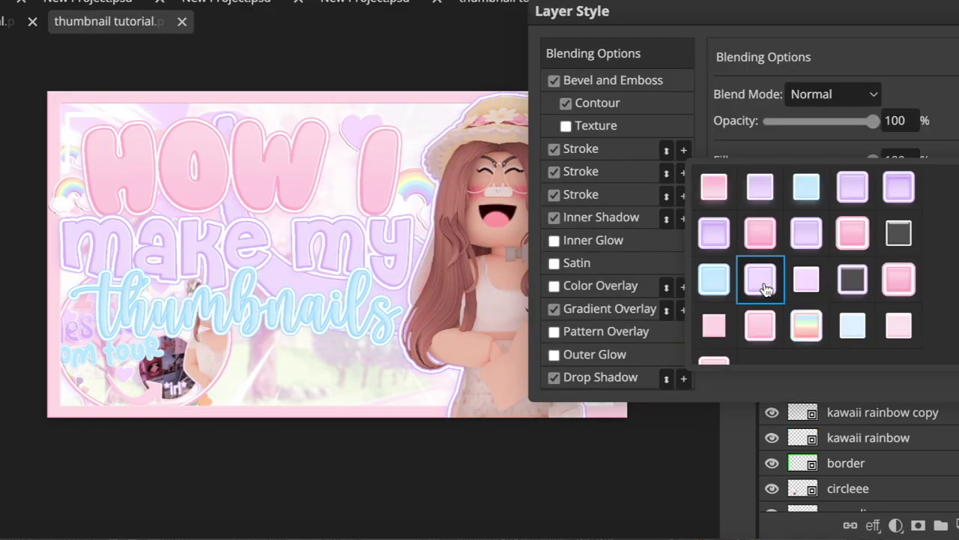
Step: Give the arrow overlay the pink outlined style preset, shrink it and set it at the lower edge pointing towards the circle image
scroll(807, 264, down, 1)
key(Return)
drag(358, 278, 327, 401)
key(ctrl+alt+t)
drag(452, 483, 313, 345)
drag(332, 403, 157, 231)
drag(111, 197, 301, 410)
drag(117, 333, 314, 427)
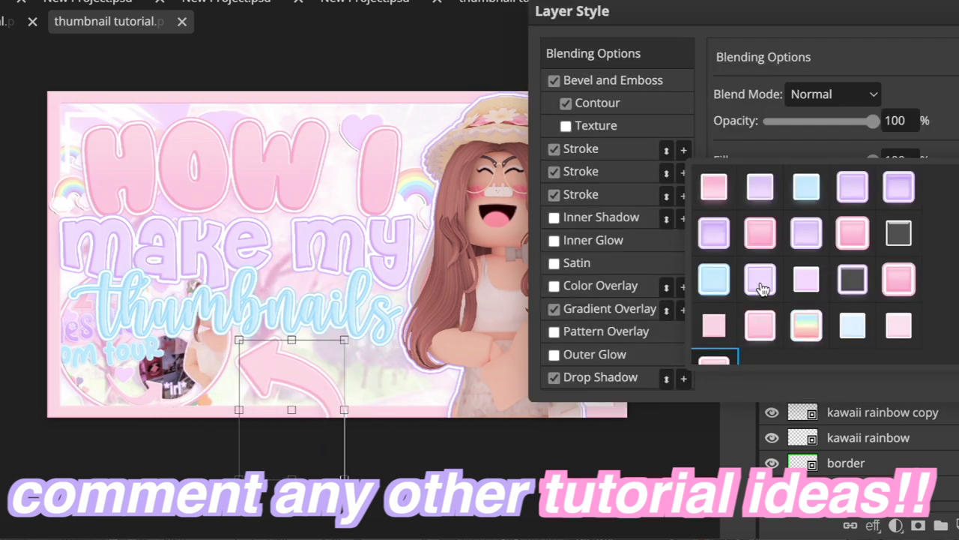
click(763, 289)
click(574, 148)
click(728, 221)
click(753, 345)
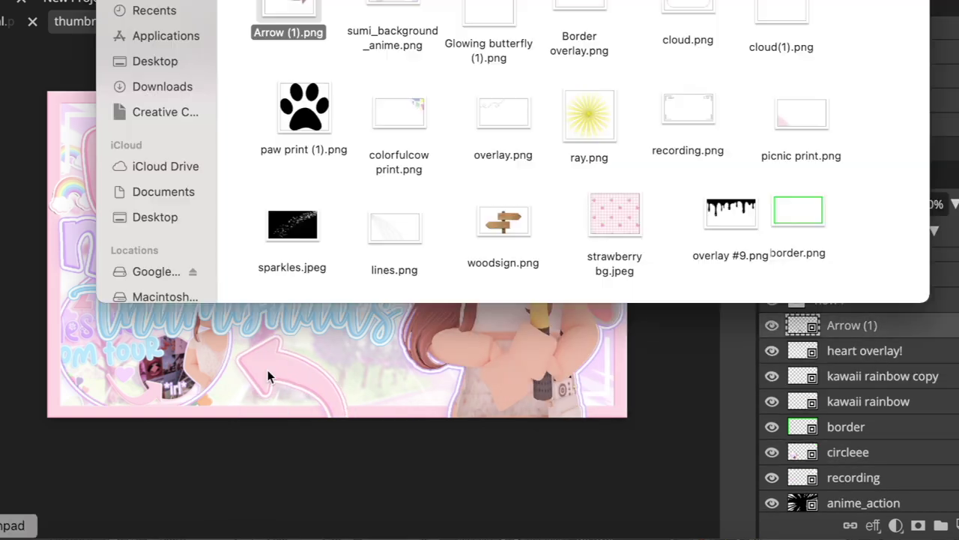
Step: Place the tulip overlay at the lower middle, below the heart overlay layer, and apply the white-outline style preset
scroll(524, 187, down, 5)
drag(278, 230, 485, 382)
key(Return)
drag(892, 326, 893, 377)
double_click(893, 377)
click(899, 233)
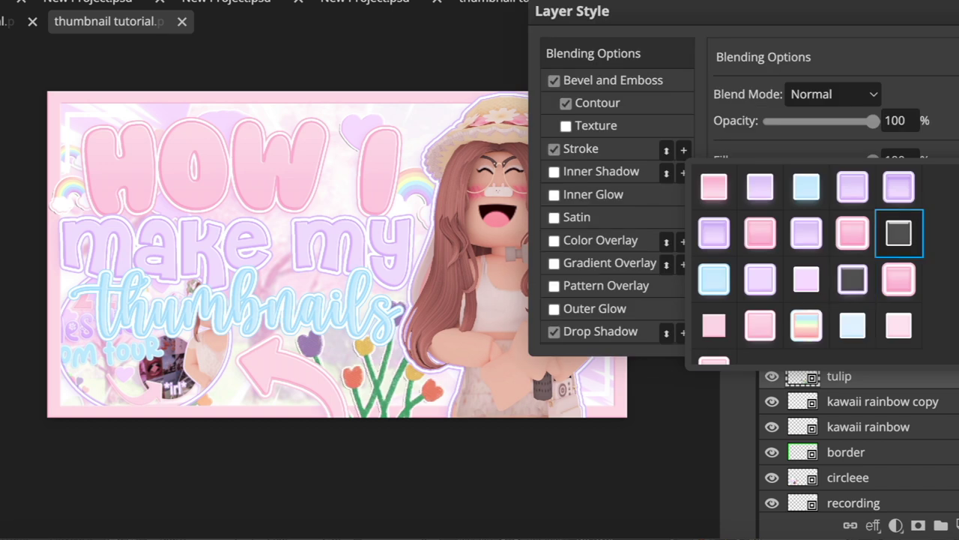
key(Return)
Step: Adjust the shadows and highlights of the tulip layer with the Shadows/Highlights filter
click(9, 0)
mouse_move(11, 2)
click(202, 465)
drag(588, 152, 580, 151)
drag(537, 283, 568, 284)
drag(537, 310, 557, 310)
drag(537, 338, 540, 338)
key(Return)
Step: Place the small_strawberry overlay, shrink and tilt it in the upper-right corner, and give it a stroke and drop shadow
drag(655, 280, 413, 394)
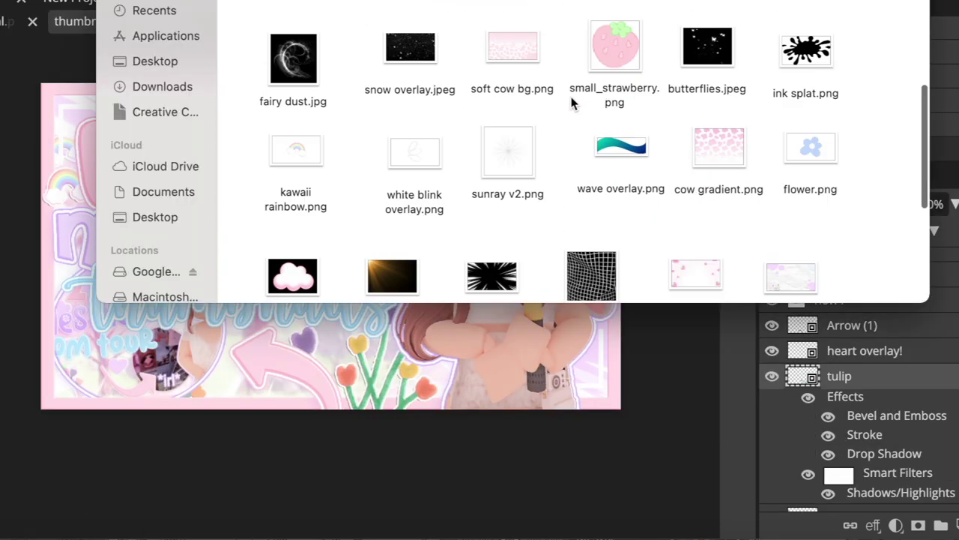
drag(574, 101, 107, 152)
drag(71, 113, 308, 205)
mouse_move(334, 218)
mouse_down()
mouse_move(323, 182)
mouse_move(583, 120)
mouse_move(222, 386)
mouse_move(236, 375)
mouse_up()
key(Return)
double_click(903, 377)
click(554, 149)
click(554, 332)
key(Return)
Step: Duplicate the strawberry and place the tilted copy at the lower edge between the circle image and the arrow
key(ctrl+j)
key(ctrl+alt+t)
drag(281, 335, 241, 347)
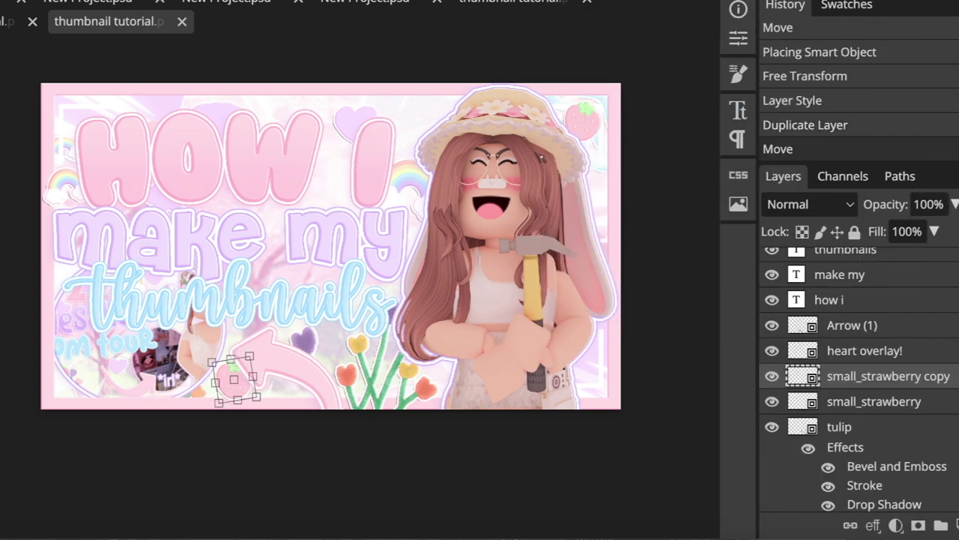
key(Return)
Step: Export the finished thumbnail as a PNG file
scroll(223, 345, down, 1)
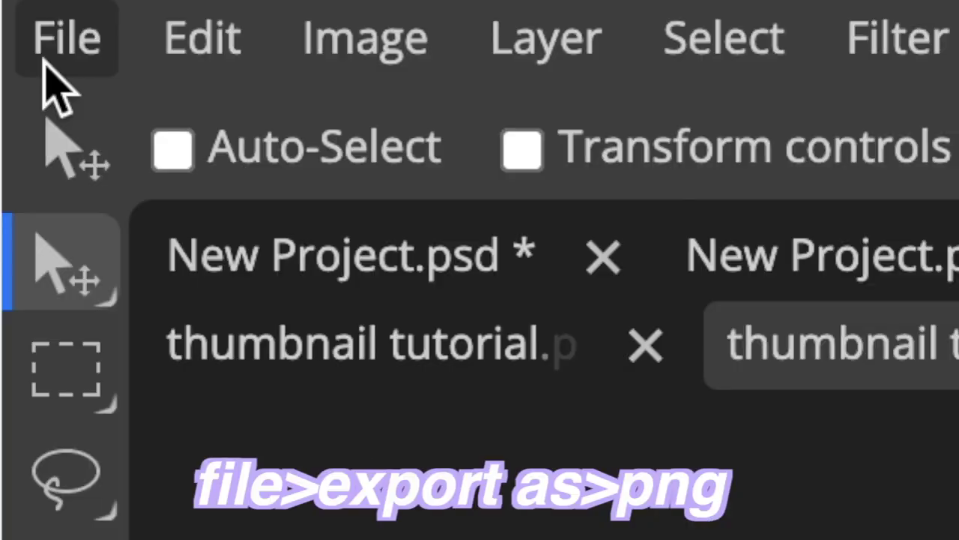
click(47, 59)
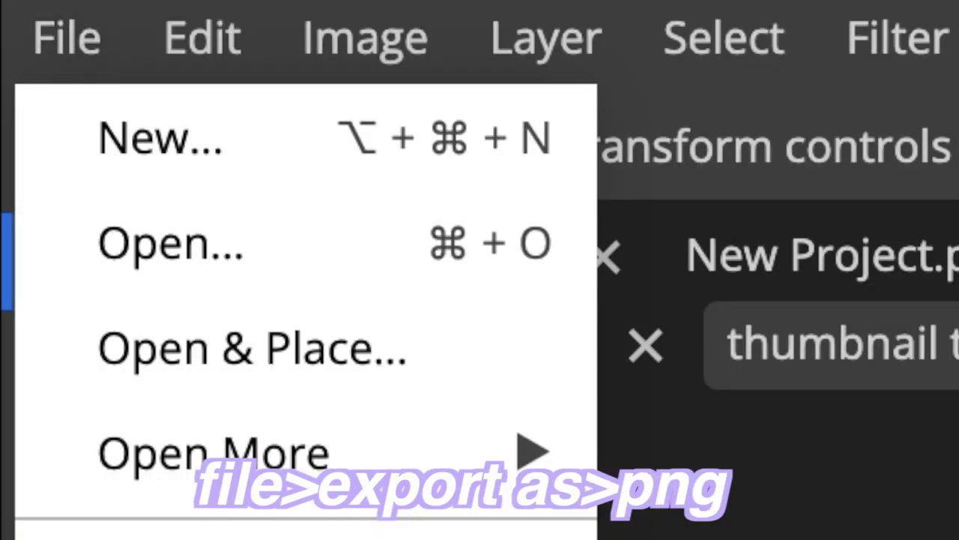
mouse_move(566, 251)
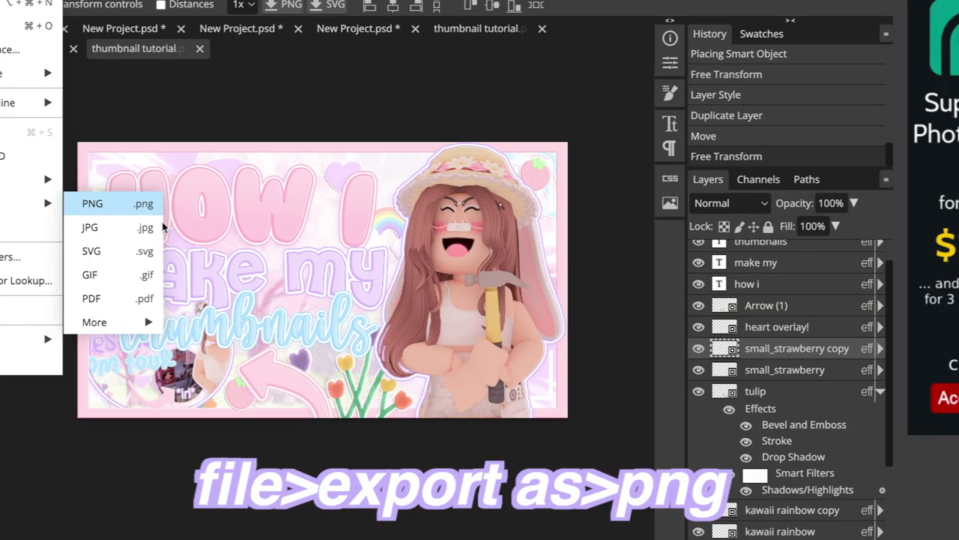
click(156, 210)
click(505, 251)
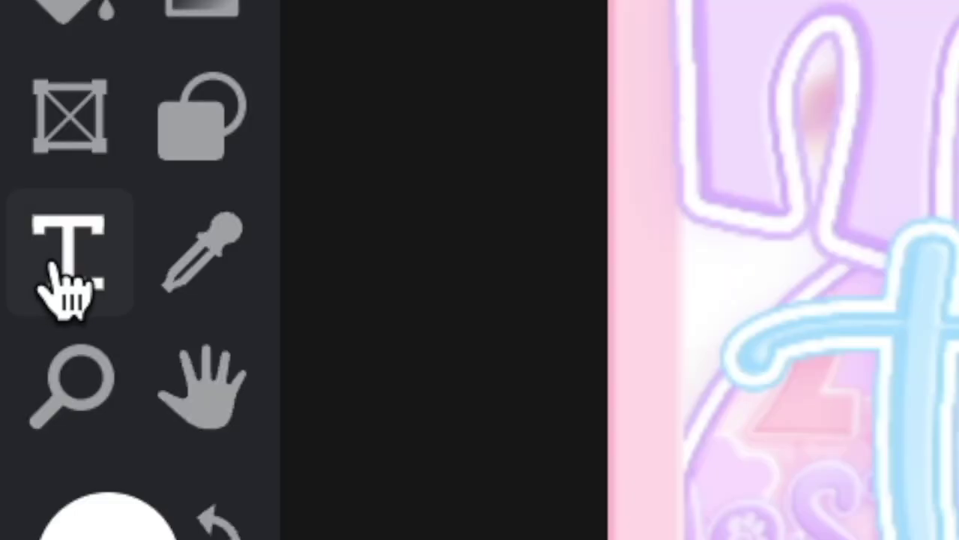
Step: Add a text layer reading "*updated 2022*" and place it at size 88 along the thumbnail's lower edge, below the character
click(58, 269)
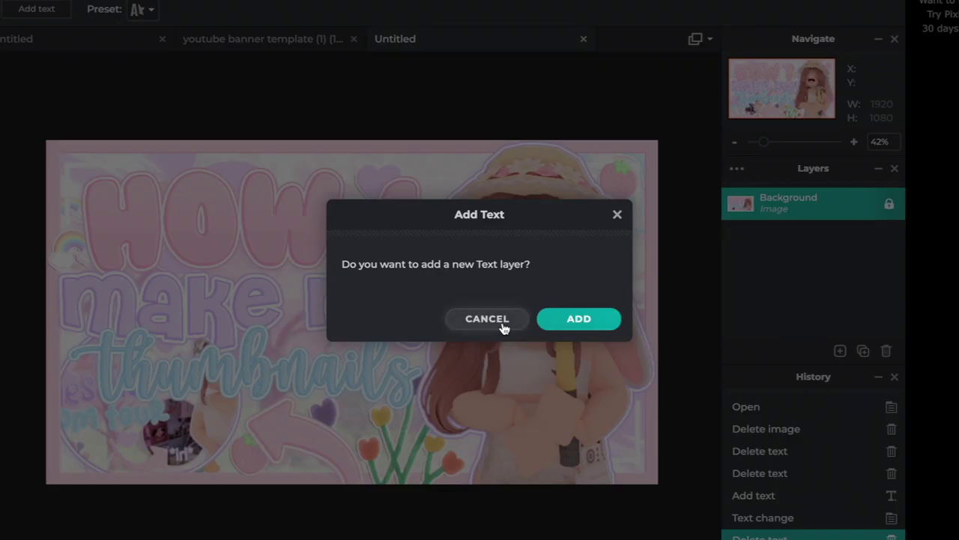
click(576, 321)
key(BackSpace)
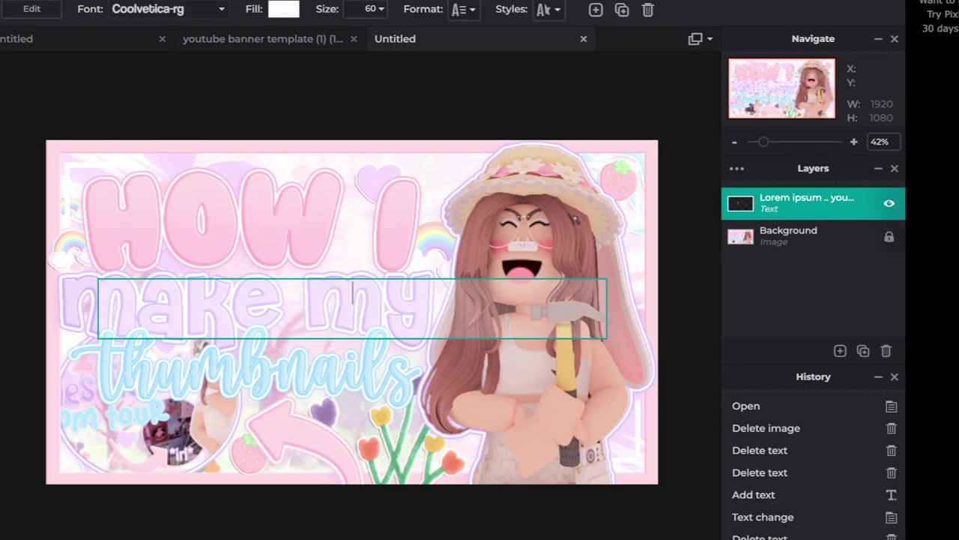
text(*update)
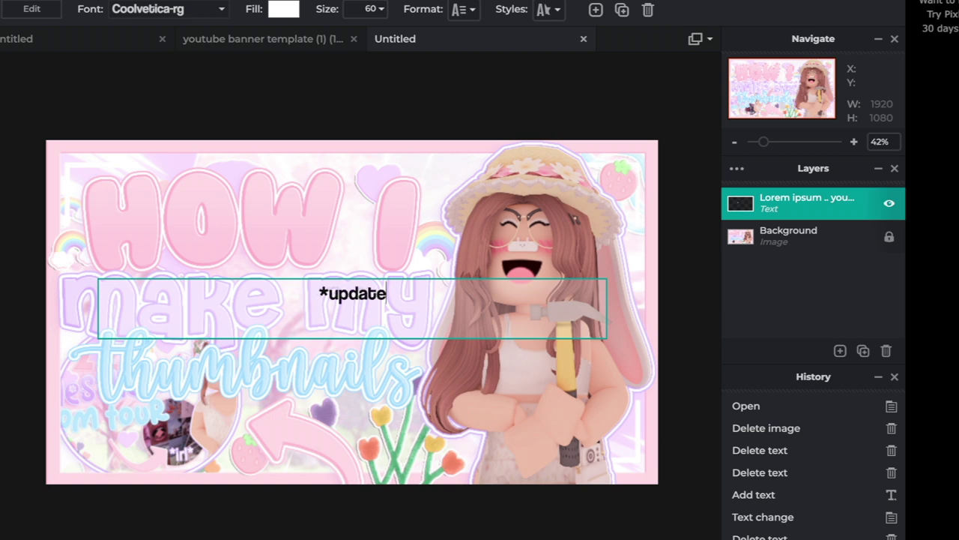
text(d 2022*)
click(369, 214)
drag(356, 300, 554, 465)
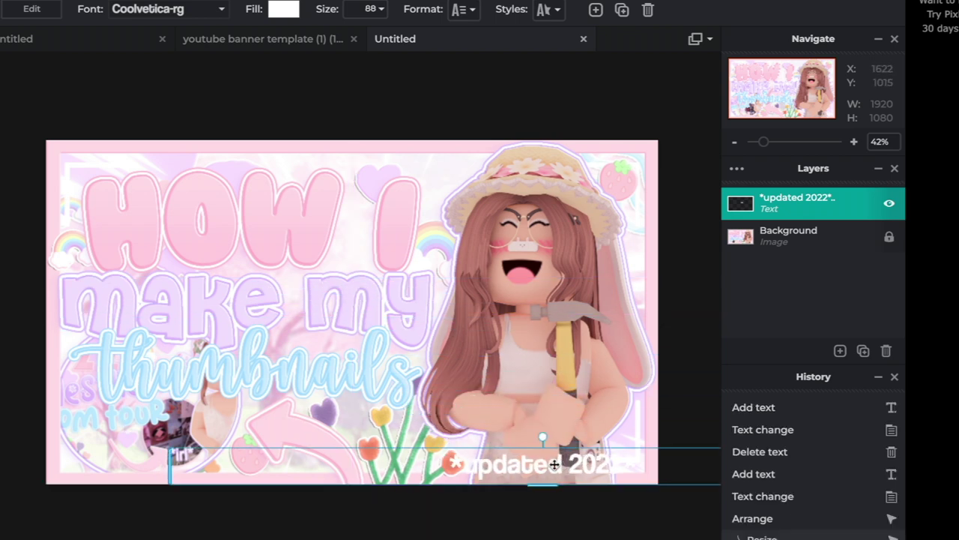
Step: Curve the "*updated 2022*" text as an arc with an amount of -100
click(548, 9)
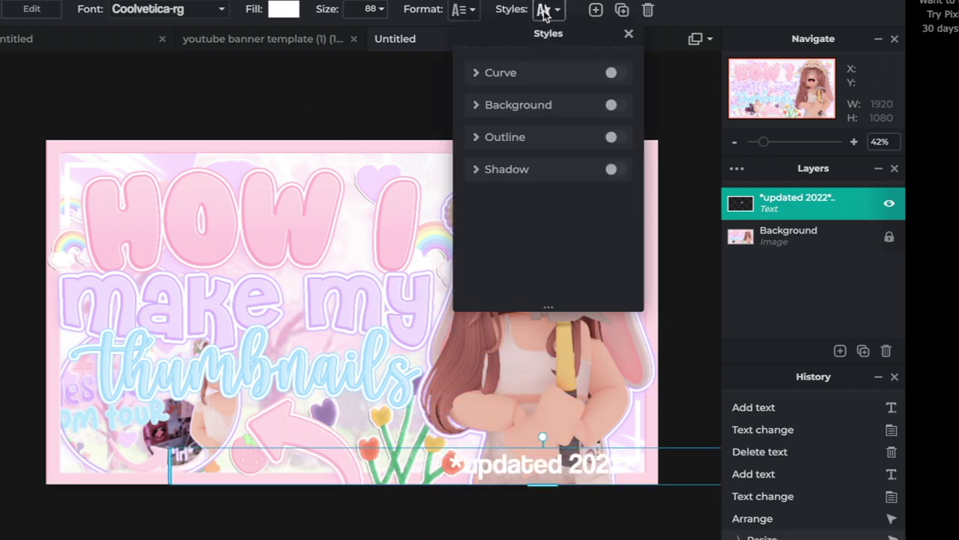
click(480, 72)
drag(549, 162, 425, 166)
click(368, 171)
Step: Shrink the curved text to size 77 and position it over the character's lower body at the thumbnail's lower edge
drag(524, 482, 524, 313)
drag(543, 432, 542, 408)
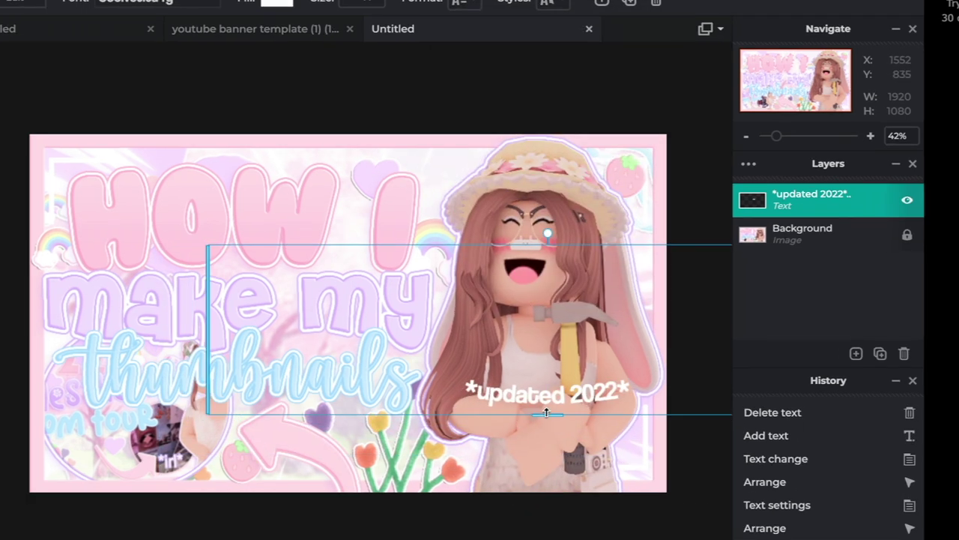
drag(596, 395, 598, 473)
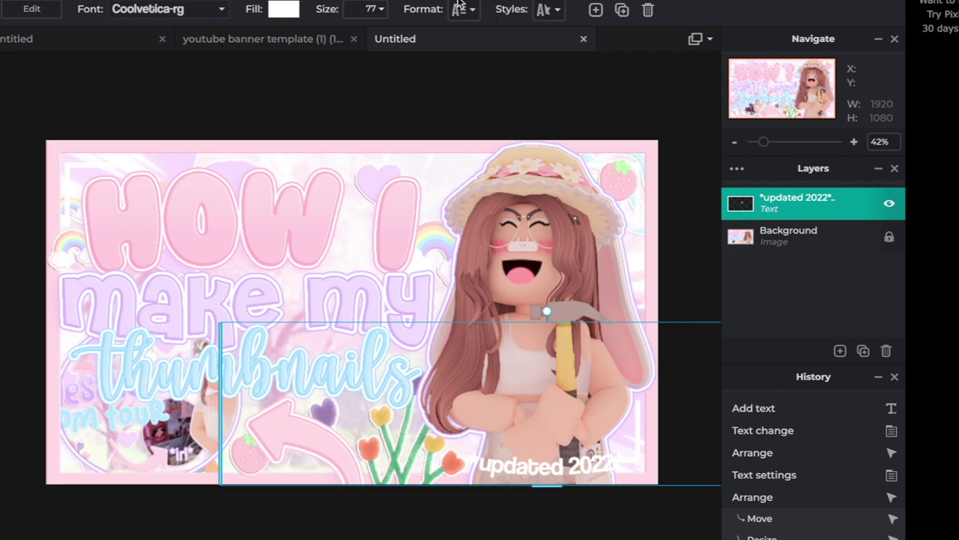
Step: Make the "*updated 2022*" text italic and add an outline in the pale purple sampled from the word "make"
click(460, 6)
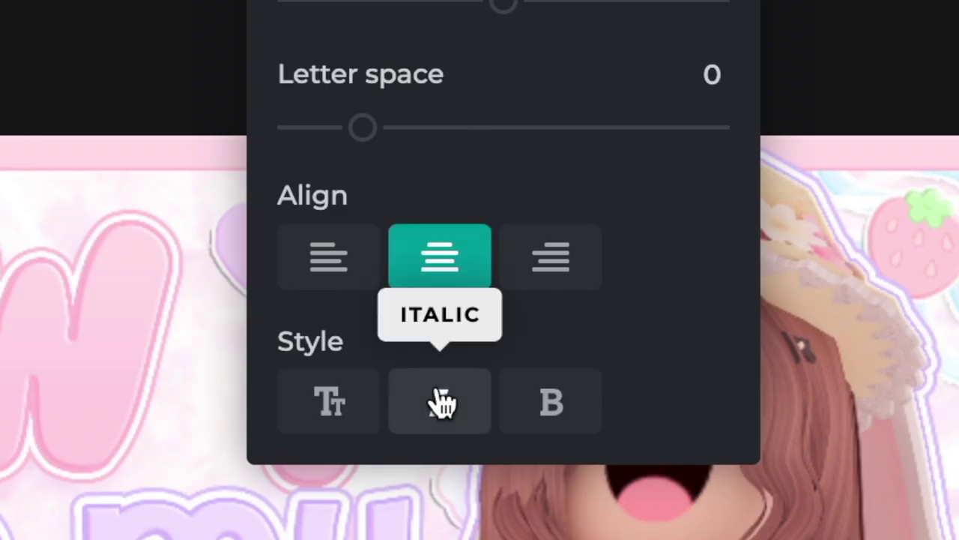
click(437, 251)
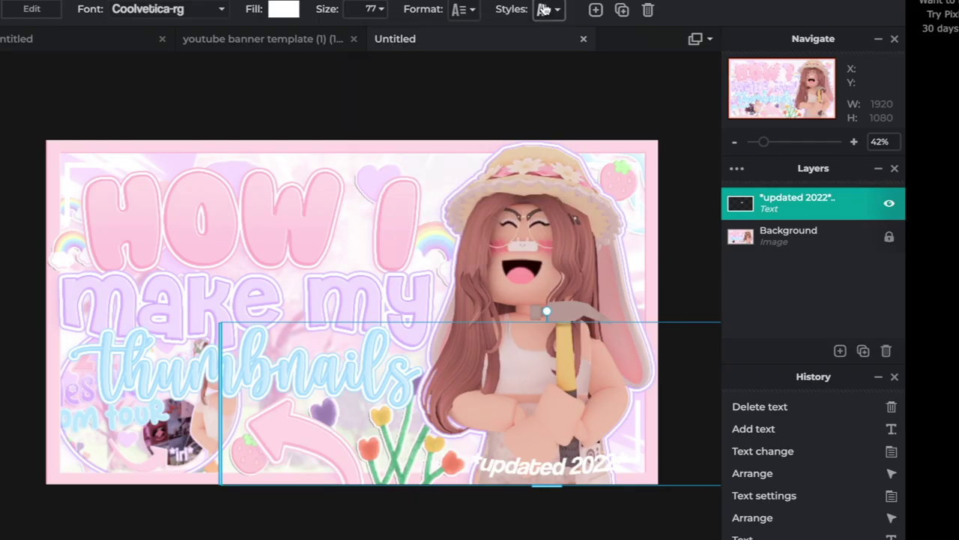
click(545, 9)
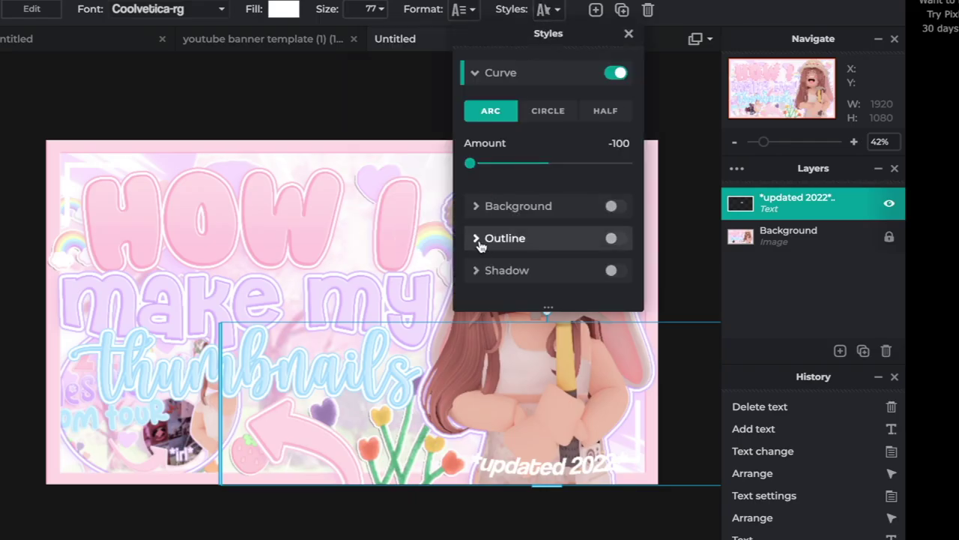
click(618, 238)
click(617, 277)
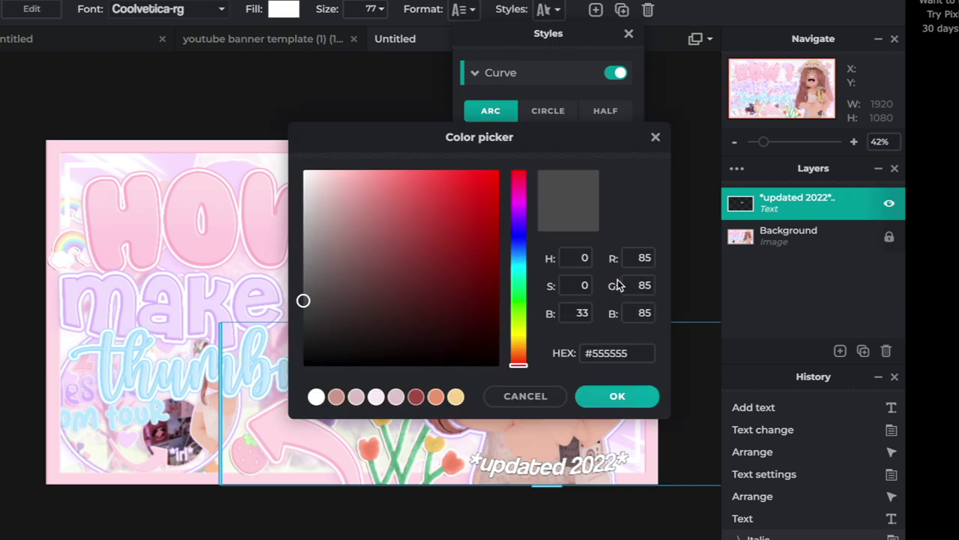
click(204, 287)
click(622, 396)
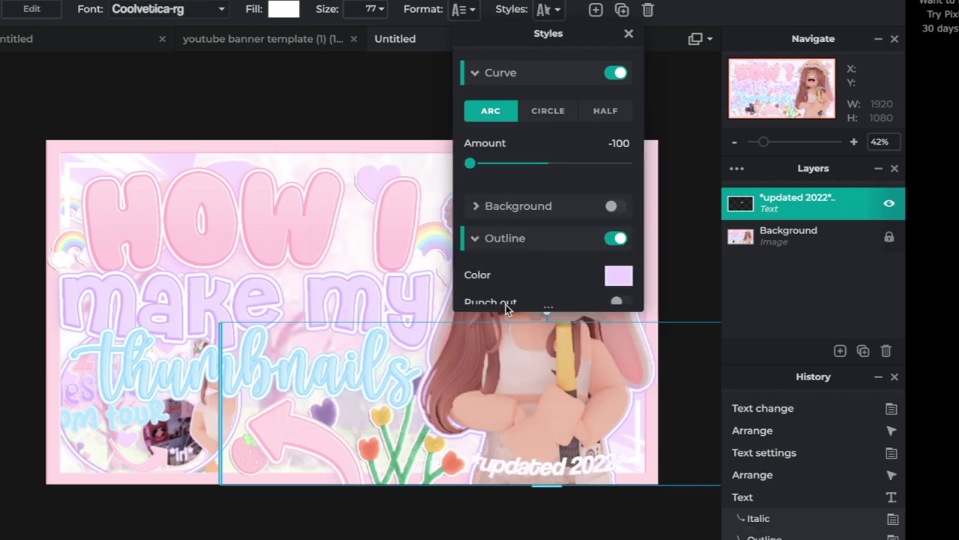
Step: Increase the text outline's size and set its colour to purple #E4BFFF, nudging the text slightly to the left
scroll(545, 263, down, 3)
drag(516, 161, 593, 160)
click(610, 86)
drag(345, 186, 352, 169)
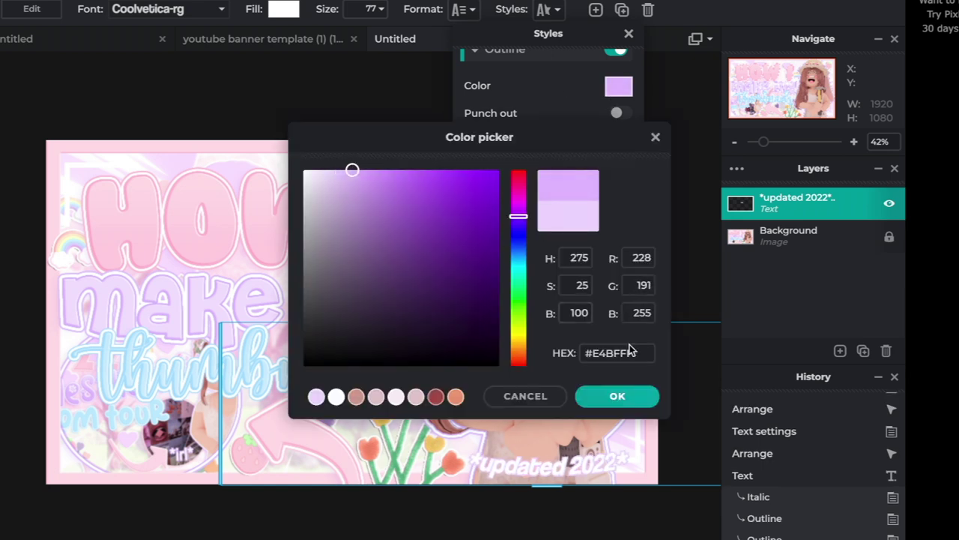
click(649, 396)
drag(614, 424, 612, 424)
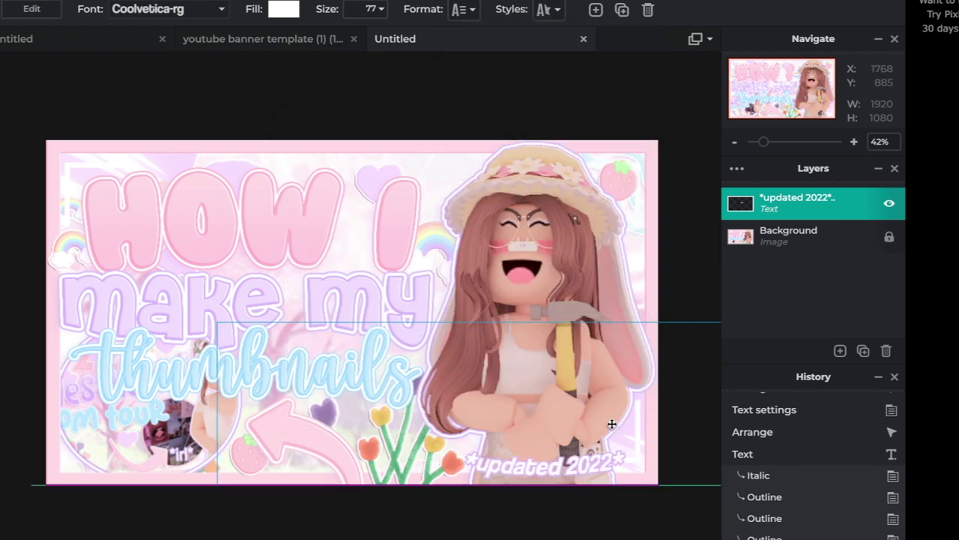